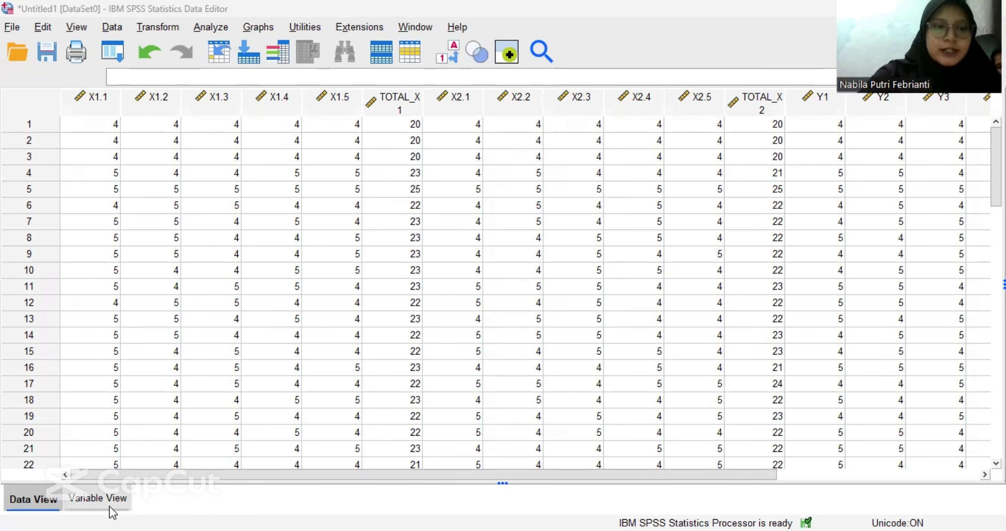
Review the list of variable definitions and return to the data rows
{"action": "left_click", "coordinate": [98, 498]}
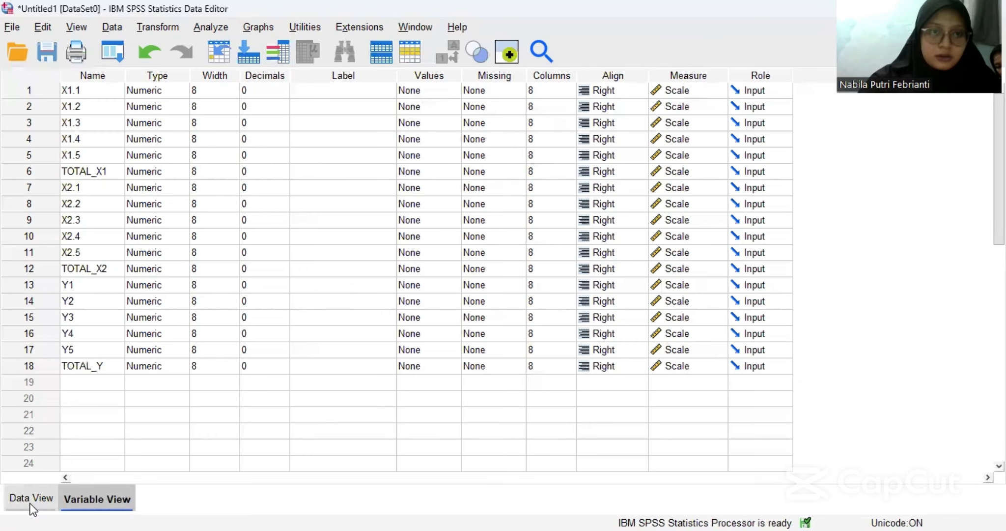
{"action": "left_click", "coordinate": [45, 508]}
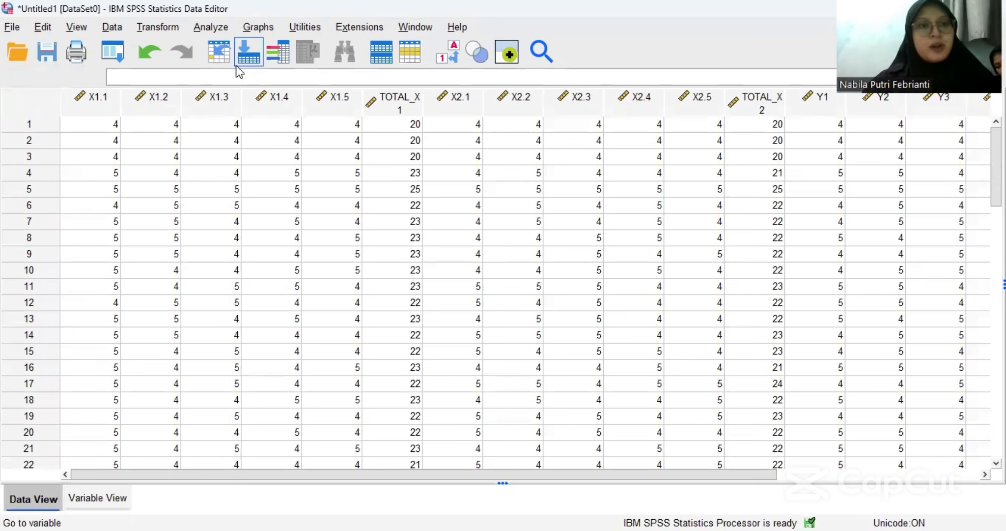
Start a bivariate correlation and add X1.1 through X1.5 and TOTAL_X1 as its variables
{"action": "left_click", "coordinate": [219, 26]}
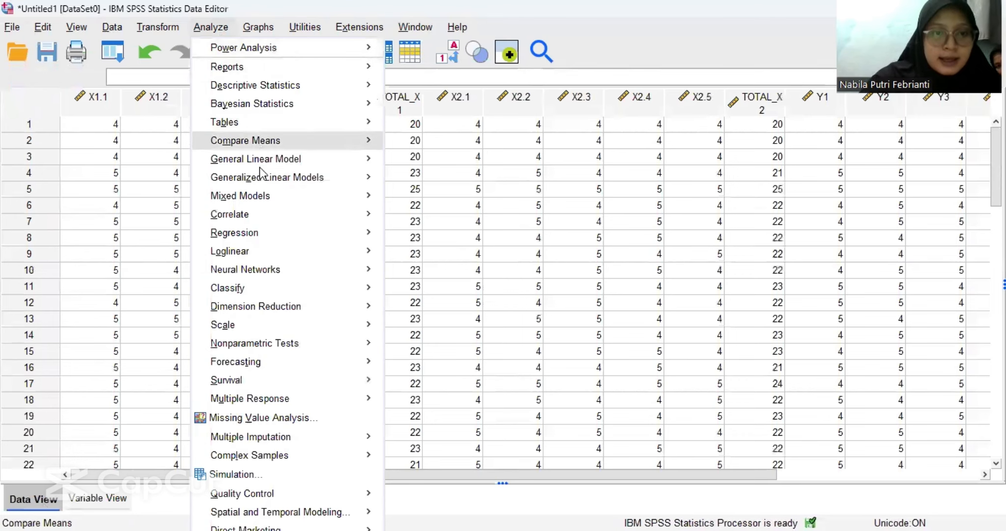
{"action": "mouse_move", "coordinate": [273, 217]}
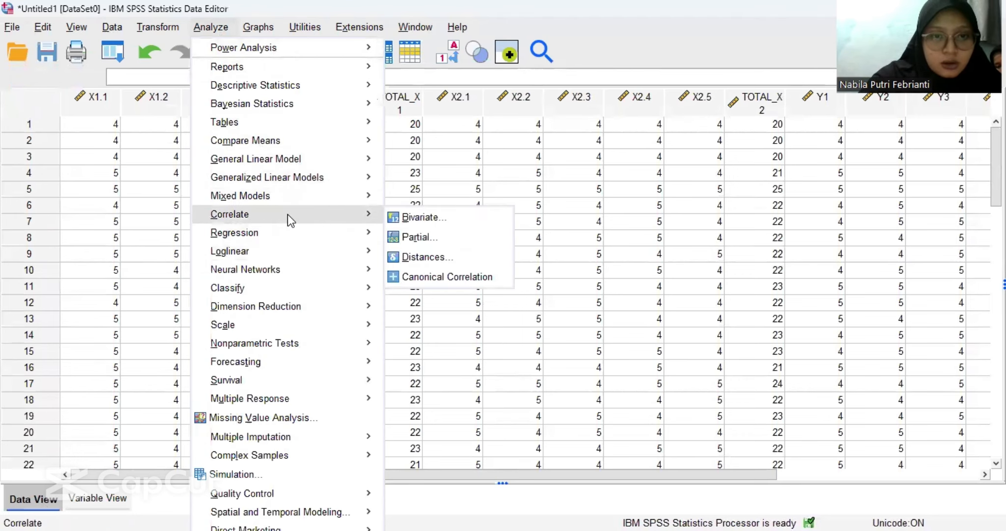
{"action": "left_click", "coordinate": [393, 218]}
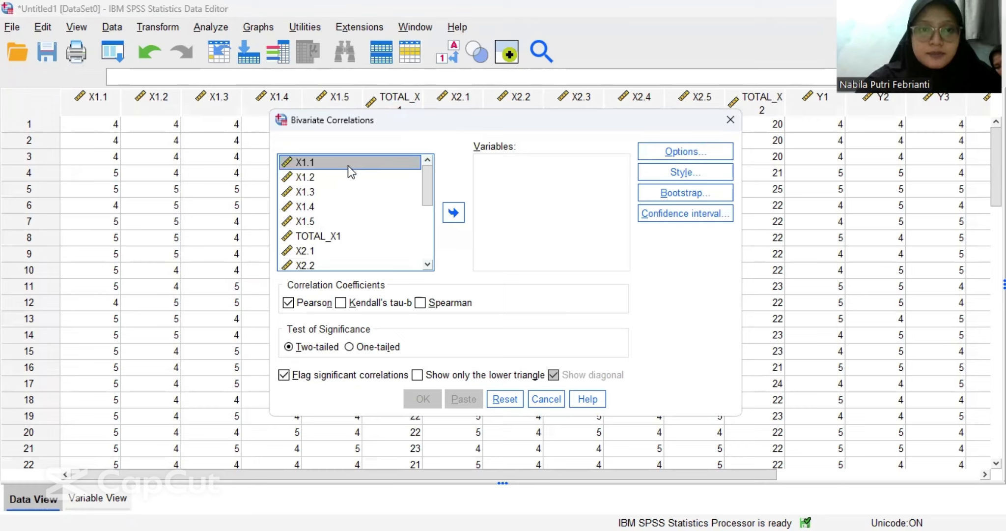
{"action": "left_click", "coordinate": [452, 210]}
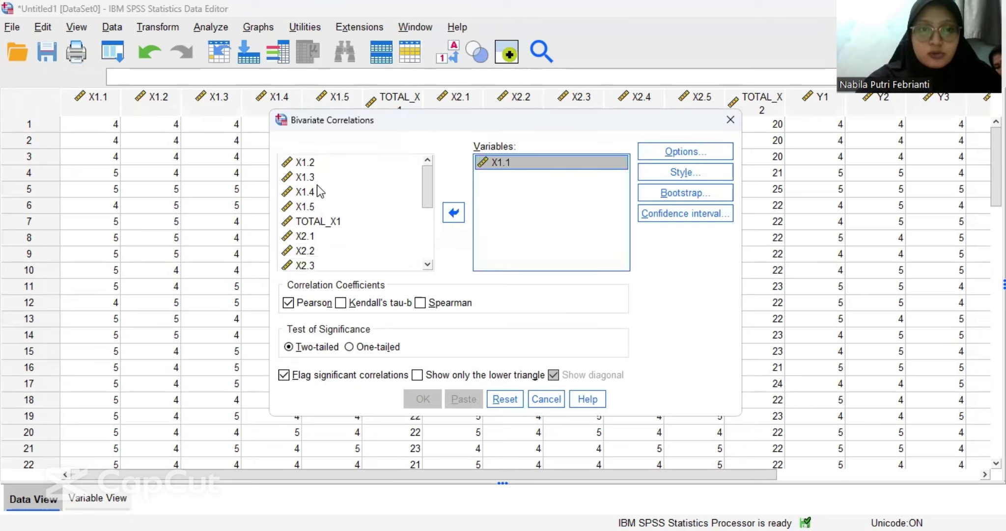
{"action": "left_click", "coordinate": [321, 164]}
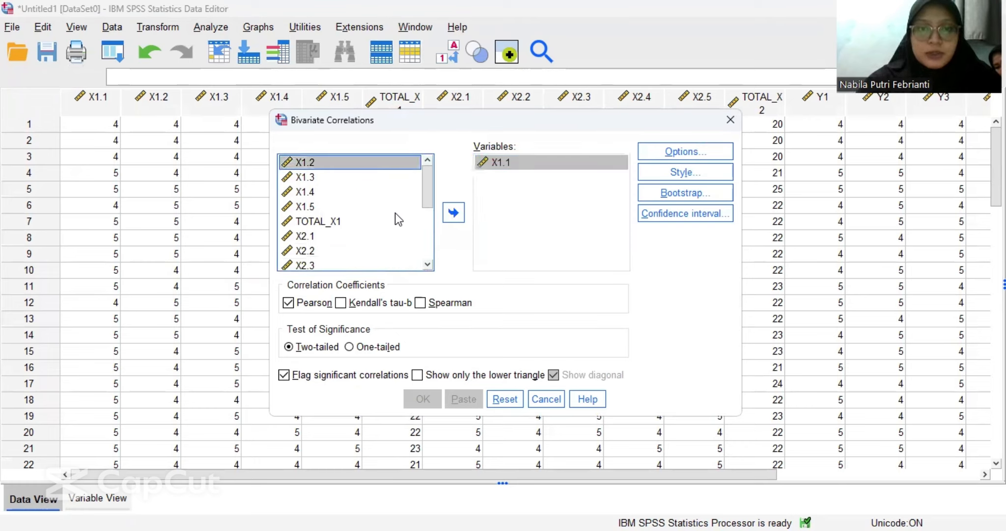
{"action": "left_click", "coordinate": [454, 212]}
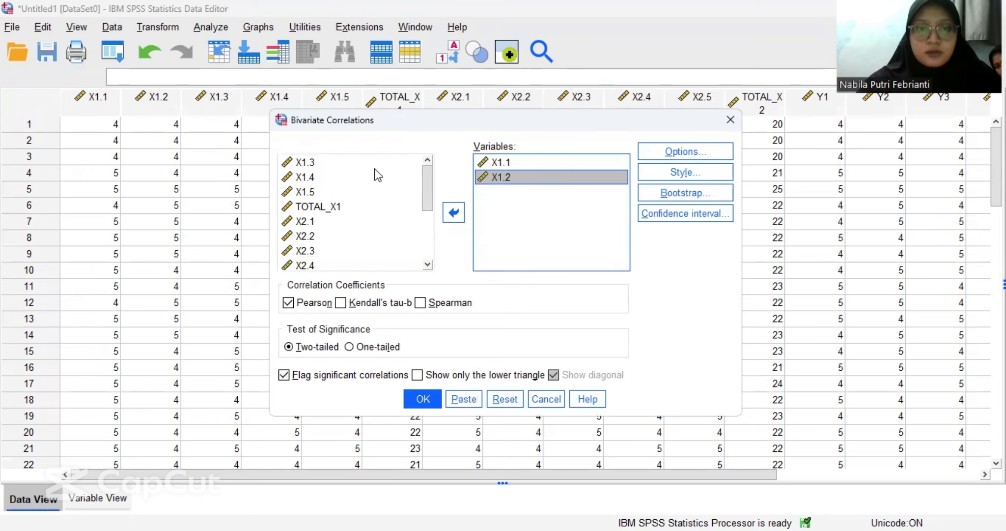
{"action": "left_click", "coordinate": [313, 163]}
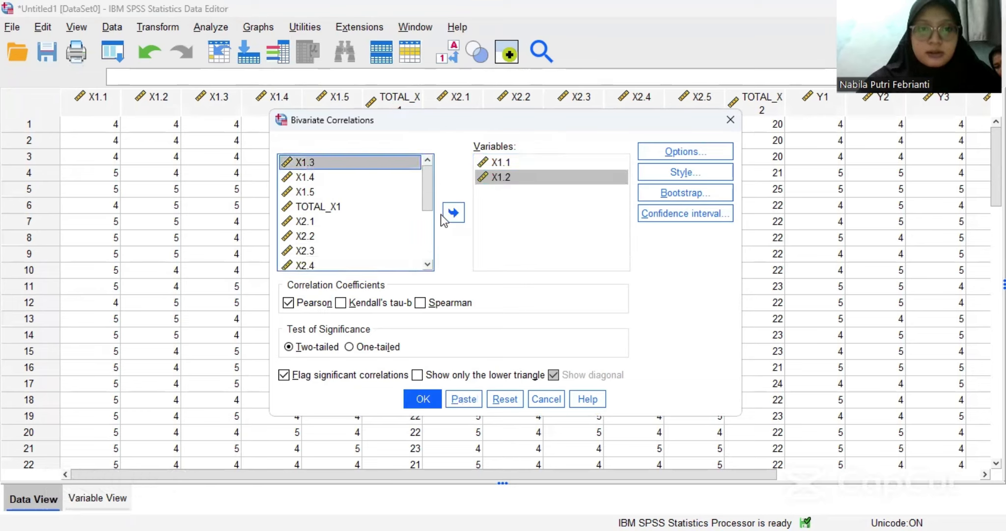
{"action": "left_click", "coordinate": [444, 213]}
{"action": "left_click", "coordinate": [355, 163]}
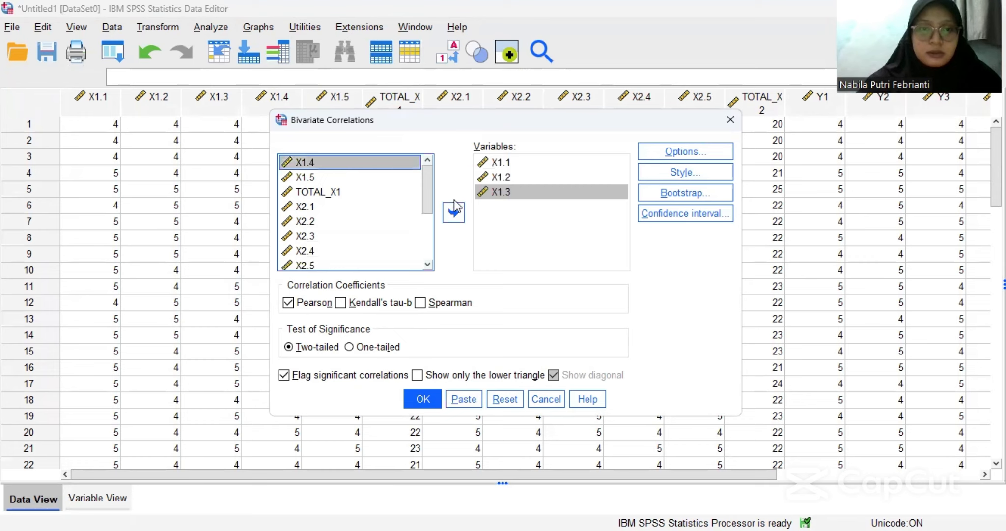
{"action": "left_click", "coordinate": [454, 210]}
{"action": "left_click", "coordinate": [344, 162]}
{"action": "left_click", "coordinate": [450, 211]}
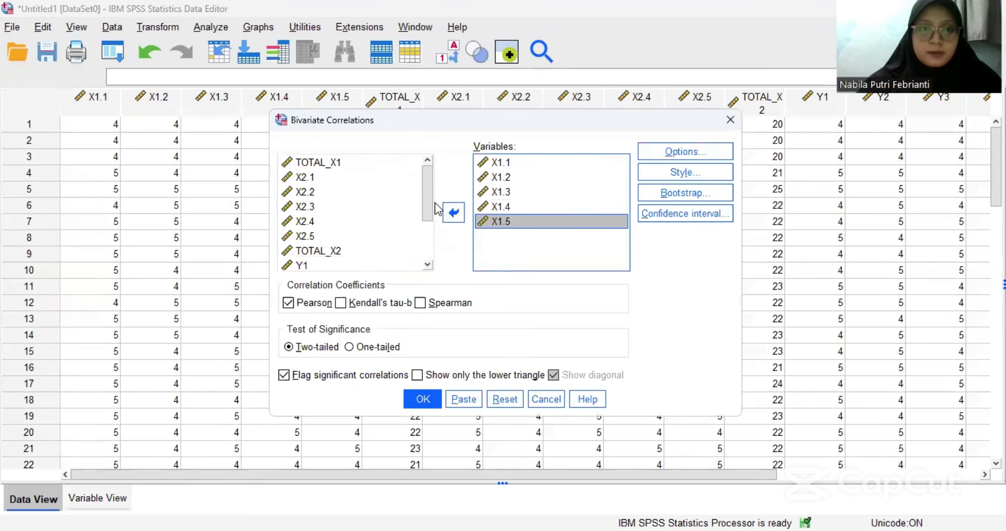
{"action": "left_click", "coordinate": [350, 159]}
{"action": "left_click", "coordinate": [455, 213]}
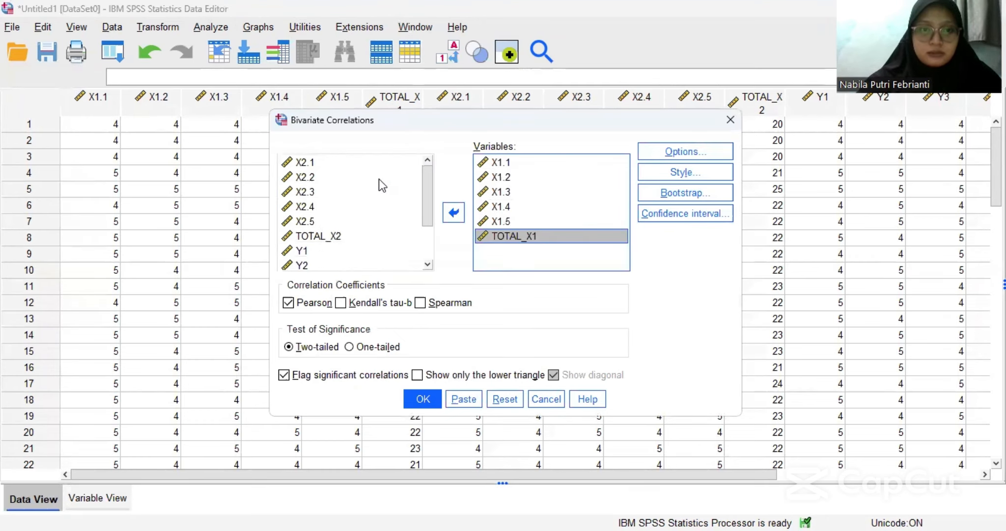
Add X2.1 through X2.5 and TOTAL_X2 to the bivariate correlation's variables
{"action": "left_click", "coordinate": [340, 162]}
{"action": "left_click", "coordinate": [451, 215]}
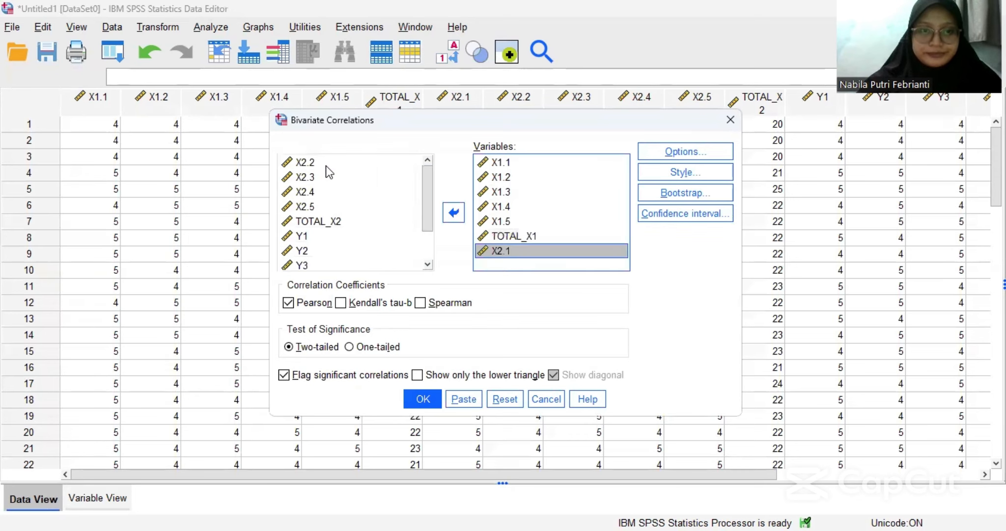
{"action": "left_click", "coordinate": [325, 166]}
{"action": "left_click", "coordinate": [453, 212]}
{"action": "left_click", "coordinate": [359, 164]}
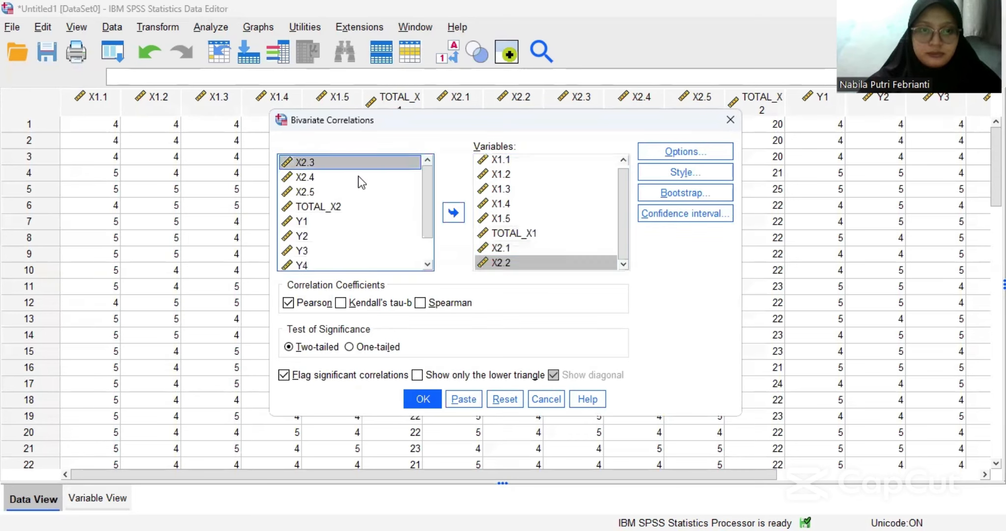
{"action": "left_click", "coordinate": [453, 213]}
{"action": "left_click", "coordinate": [320, 164]}
{"action": "left_click", "coordinate": [454, 212]}
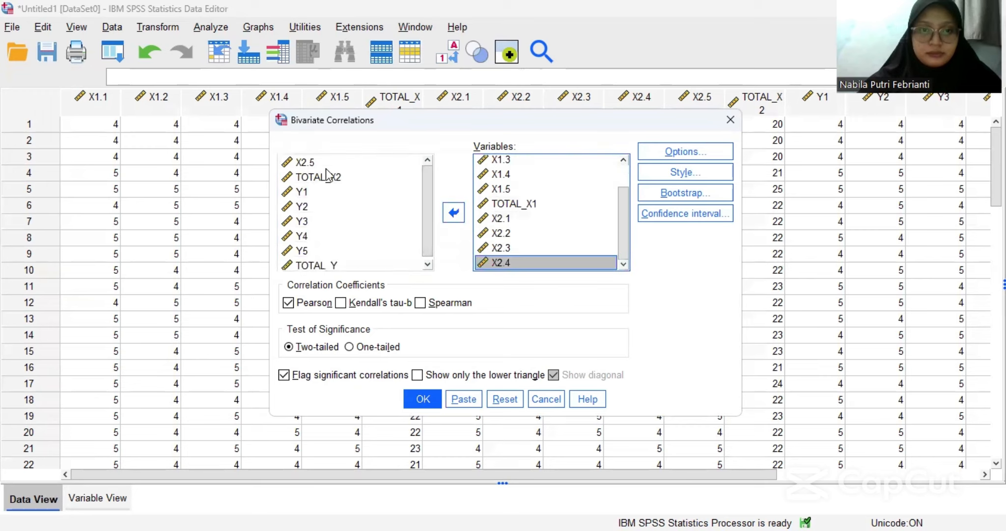
{"action": "left_click", "coordinate": [324, 162]}
{"action": "left_click", "coordinate": [454, 212]}
{"action": "left_click", "coordinate": [363, 162]}
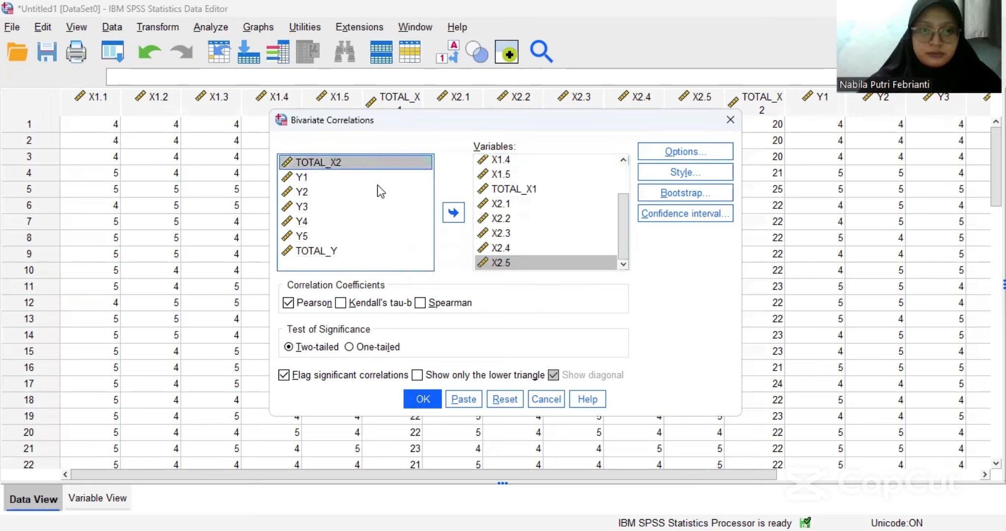
{"action": "left_click", "coordinate": [453, 212]}
Add Y1 through Y5 and TOTAL_Y to the correlation variables and run the analysis
{"action": "left_click", "coordinate": [318, 160]}
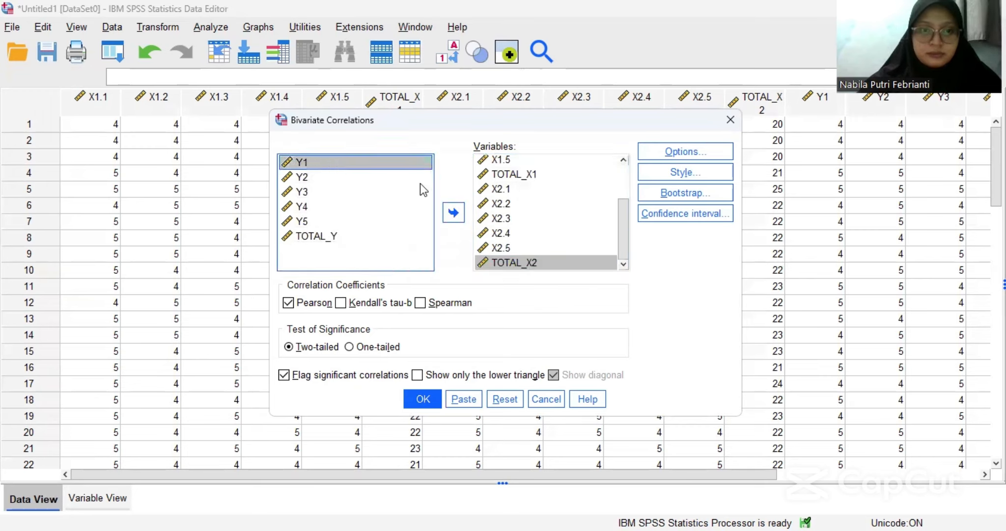
{"action": "left_click", "coordinate": [448, 213]}
{"action": "left_click", "coordinate": [313, 167]}
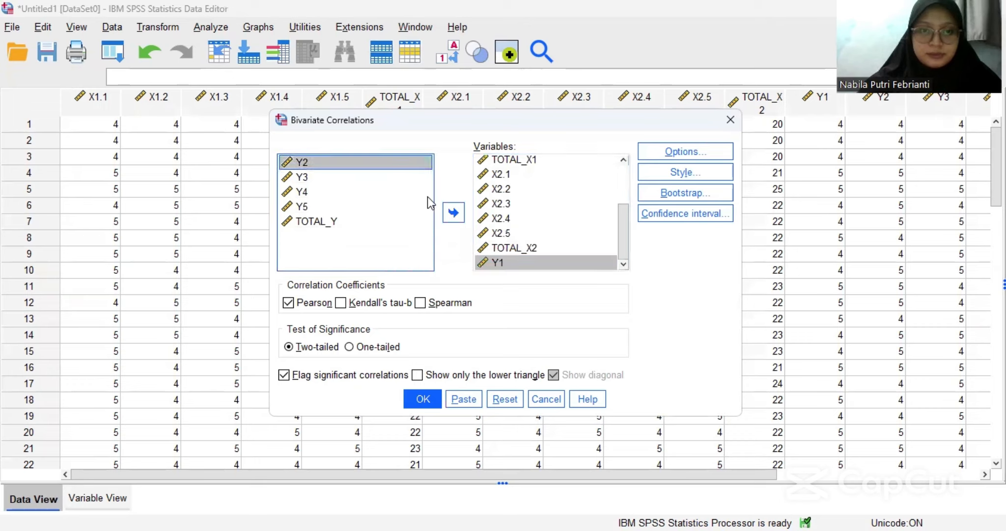
{"action": "left_click", "coordinate": [454, 212]}
{"action": "left_click", "coordinate": [337, 165]}
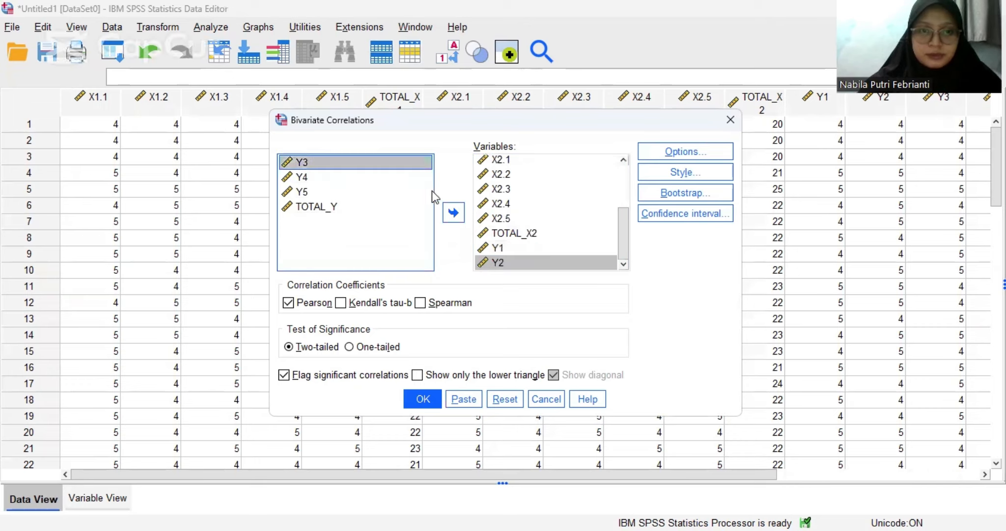
{"action": "left_click", "coordinate": [454, 213]}
{"action": "left_click", "coordinate": [339, 165]}
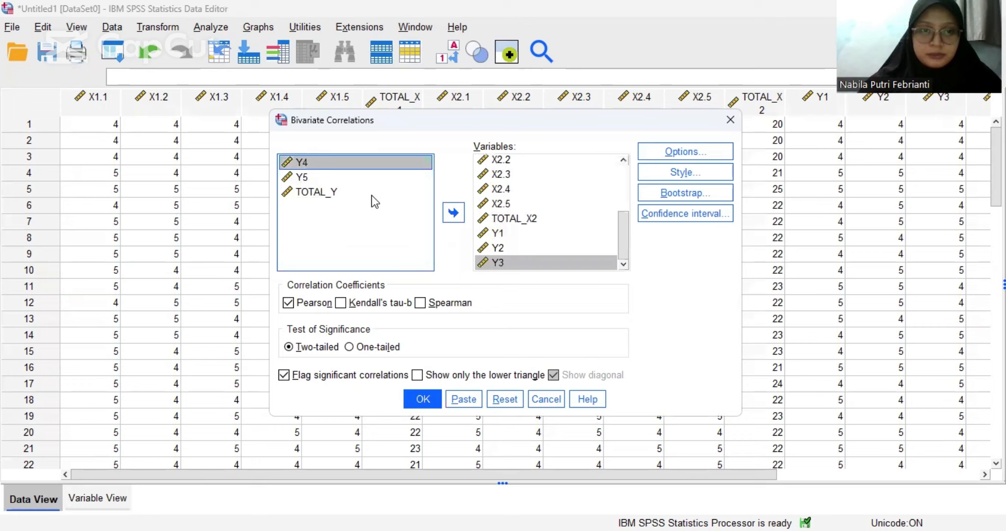
{"action": "left_click", "coordinate": [453, 213]}
{"action": "left_click", "coordinate": [350, 162]}
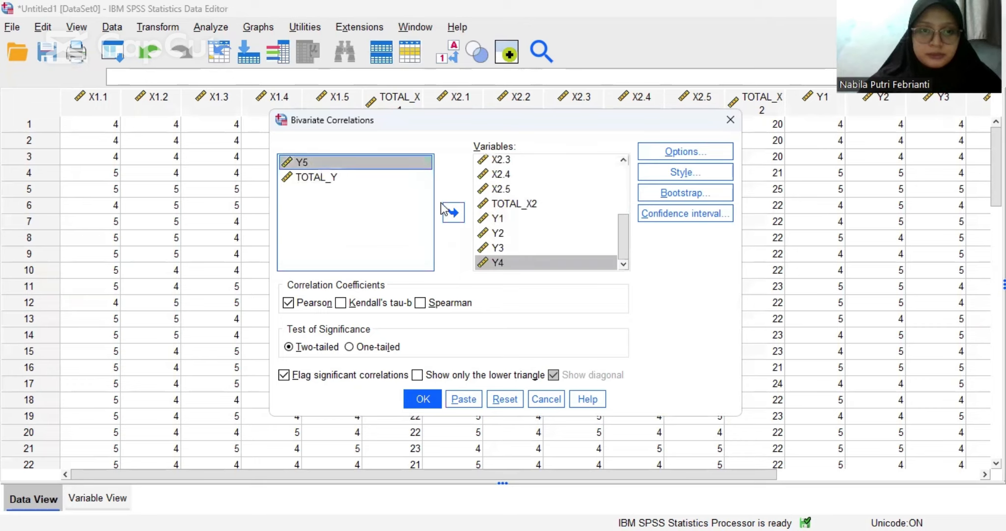
{"action": "left_click", "coordinate": [453, 213]}
{"action": "left_click", "coordinate": [392, 166]}
{"action": "left_click", "coordinate": [453, 212]}
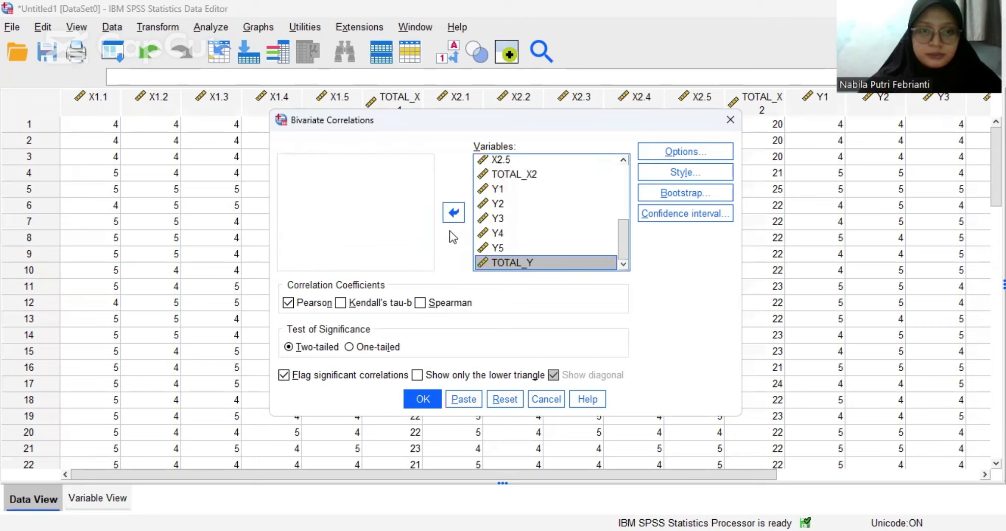
{"action": "left_click", "coordinate": [417, 402]}
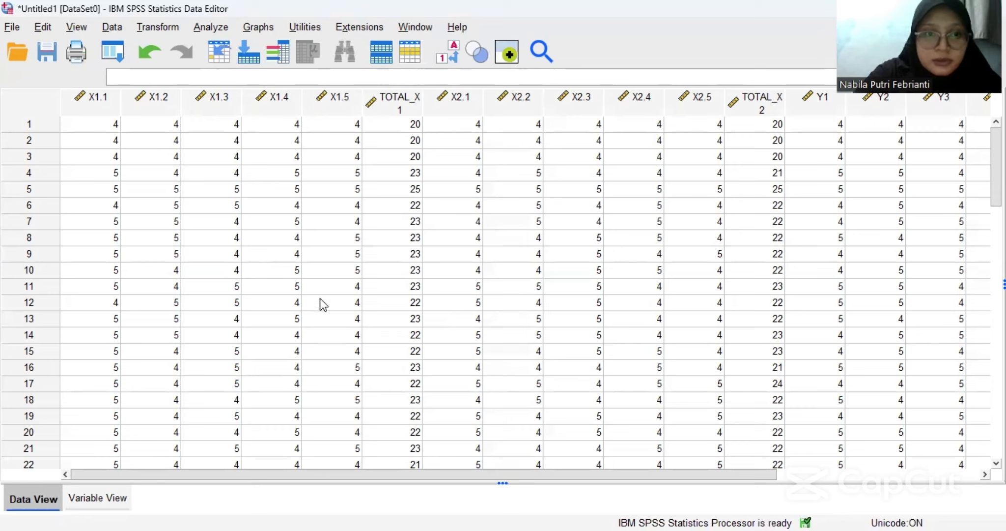
Start a scale reliability analysis and add X1.1 through X1.5 as its items, leaving out the total
{"action": "left_click", "coordinate": [210, 28]}
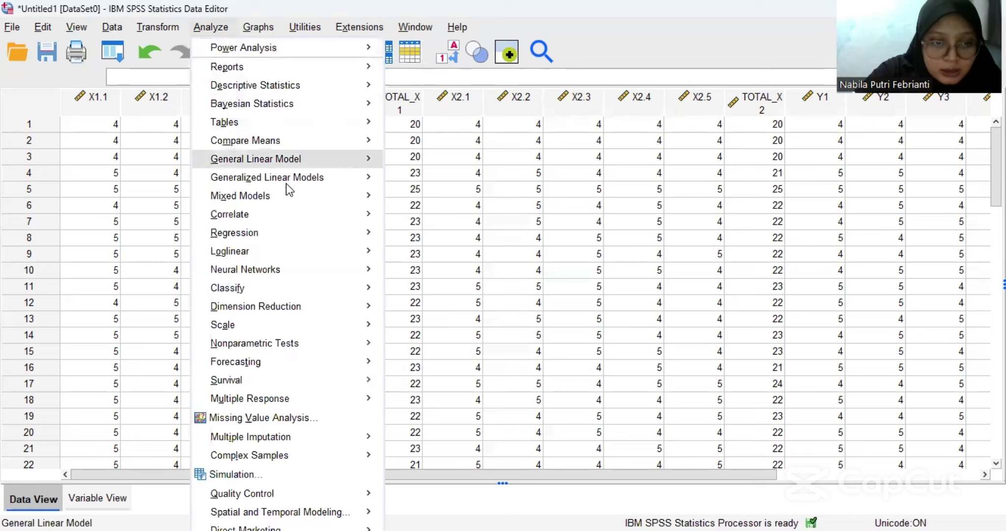
{"action": "mouse_move", "coordinate": [285, 323]}
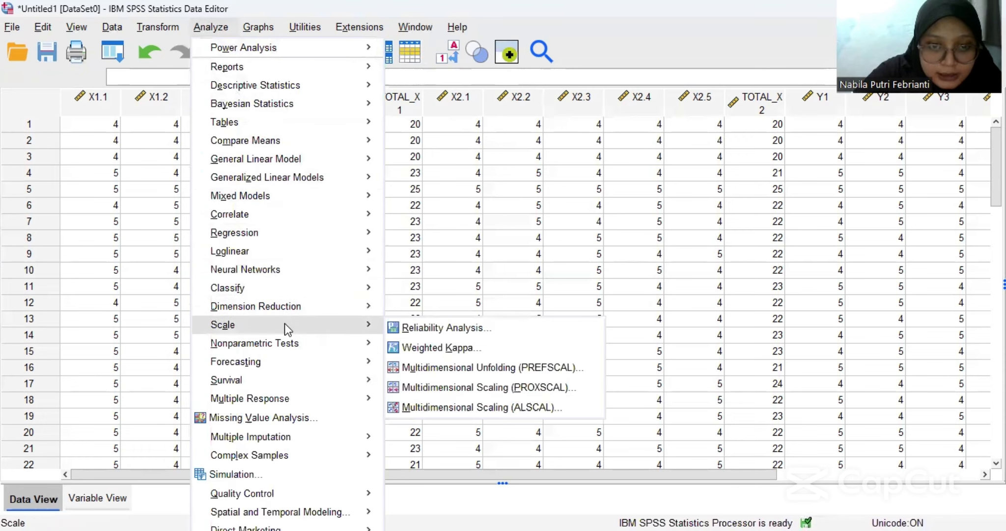
{"action": "left_click", "coordinate": [410, 328]}
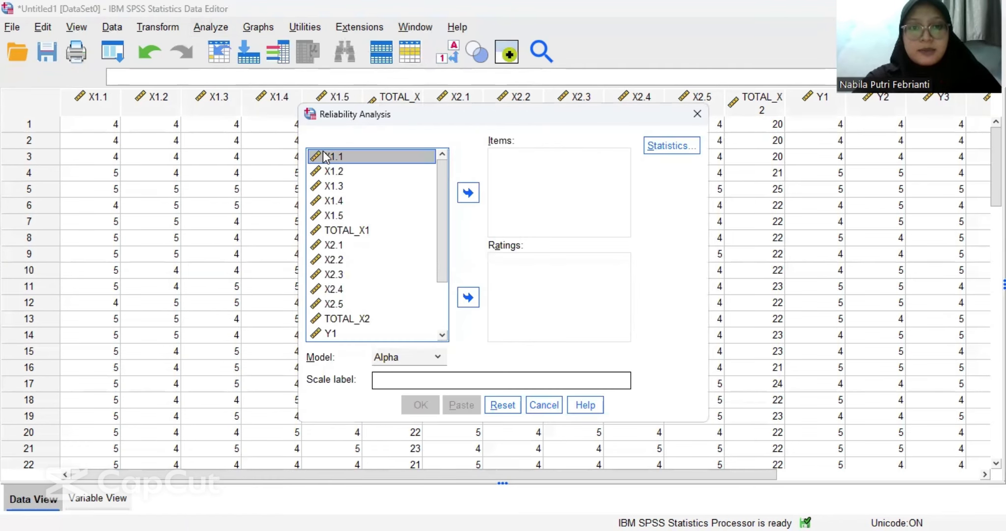
{"action": "left_click", "coordinate": [468, 192]}
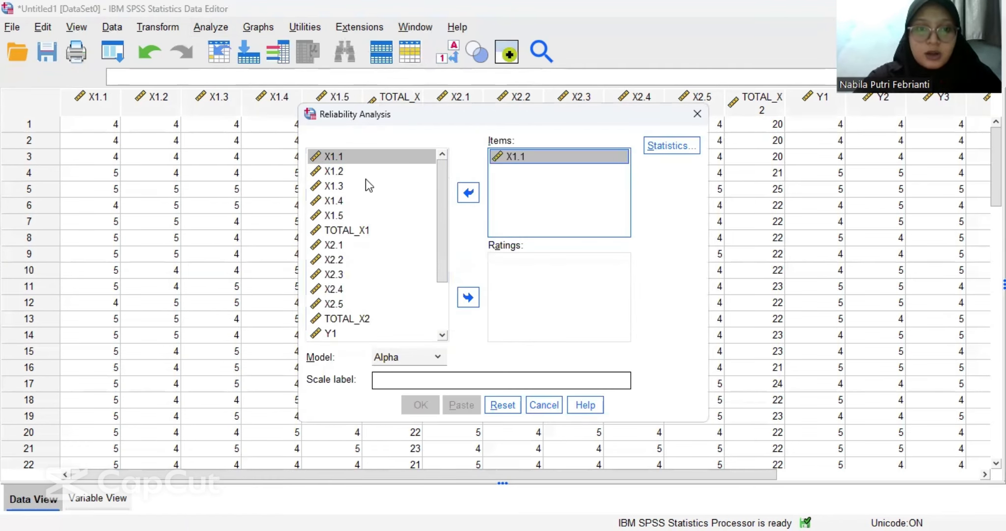
{"action": "left_click", "coordinate": [340, 171]}
{"action": "left_click", "coordinate": [468, 192]}
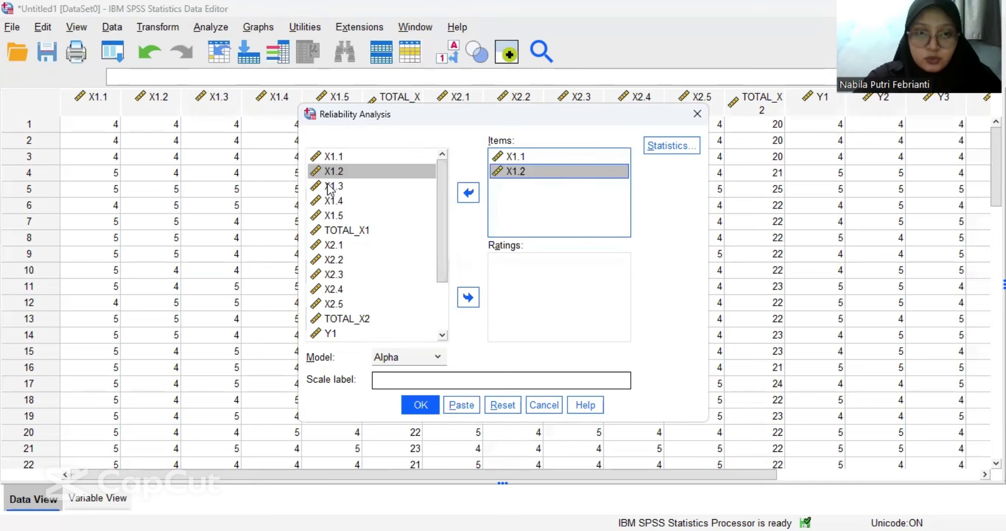
{"action": "left_click", "coordinate": [396, 187]}
{"action": "left_click", "coordinate": [467, 191]}
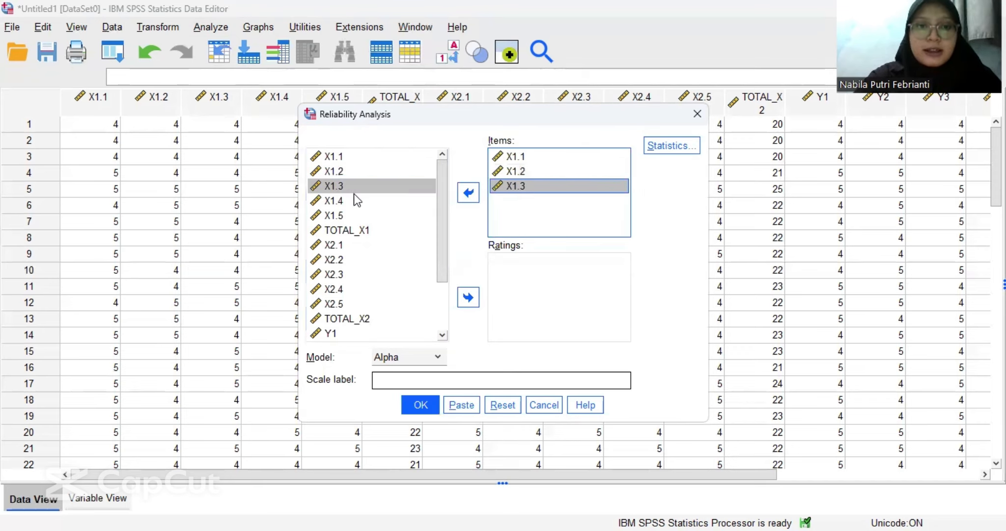
{"action": "left_click", "coordinate": [356, 200]}
{"action": "left_click", "coordinate": [468, 192]}
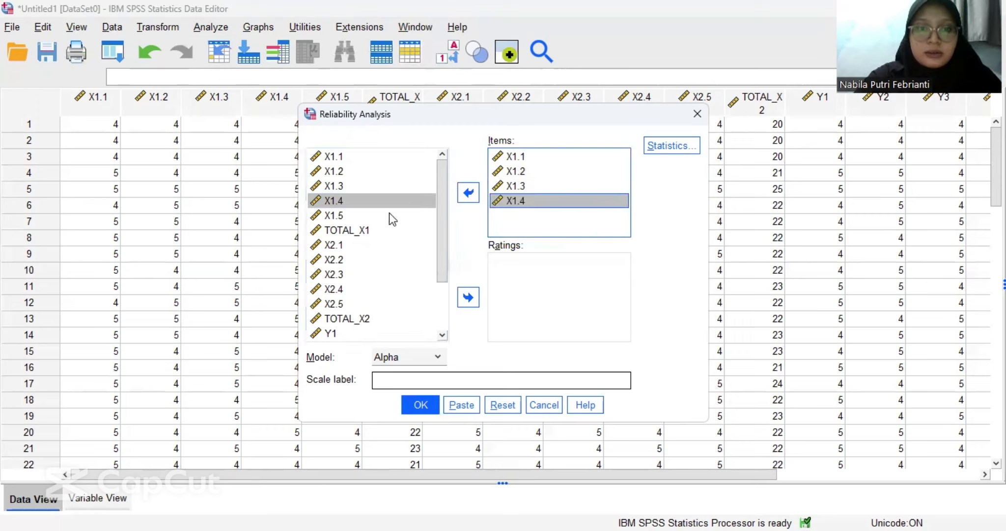
{"action": "left_click", "coordinate": [334, 216]}
{"action": "left_click", "coordinate": [467, 192]}
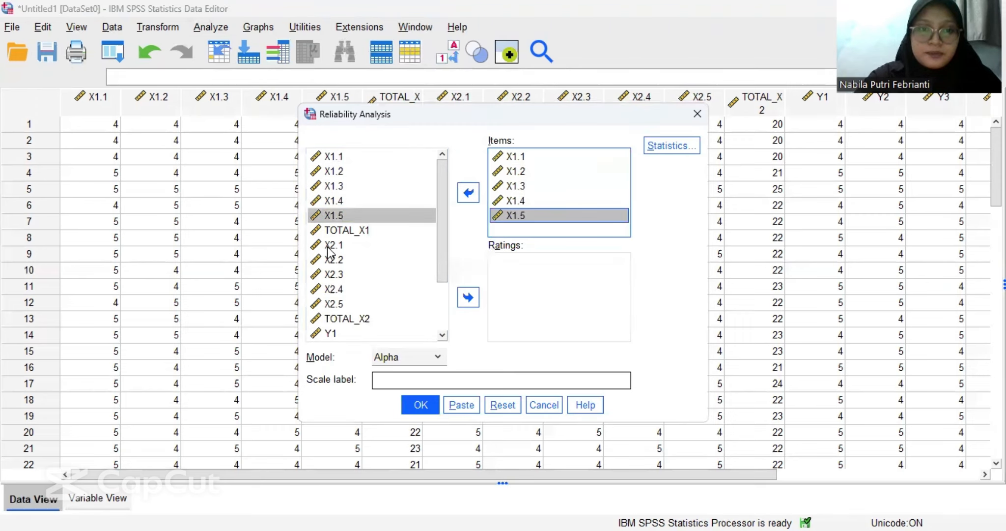
Add X2.1 through X2.5 to the reliability analysis items, leaving out the total
{"action": "left_click", "coordinate": [329, 248]}
{"action": "left_click", "coordinate": [468, 192]}
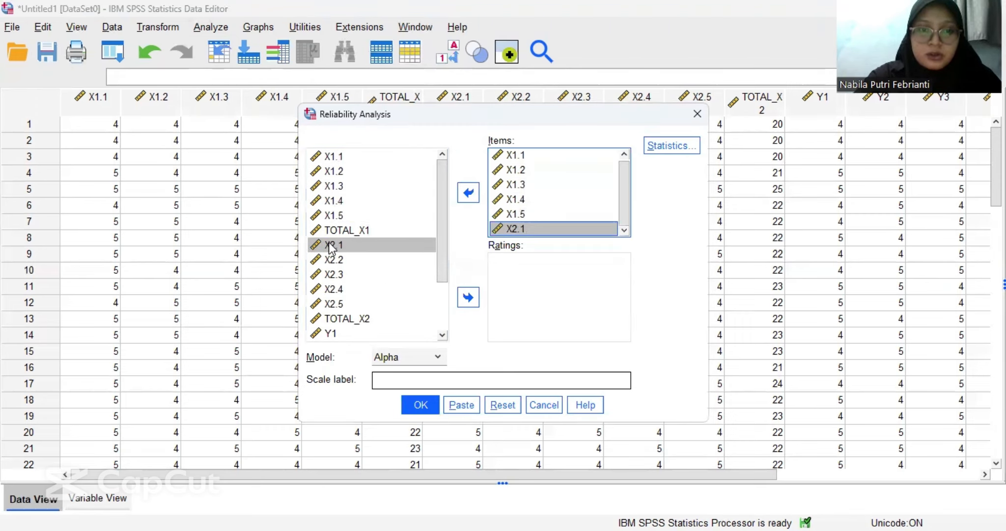
{"action": "left_click", "coordinate": [332, 259]}
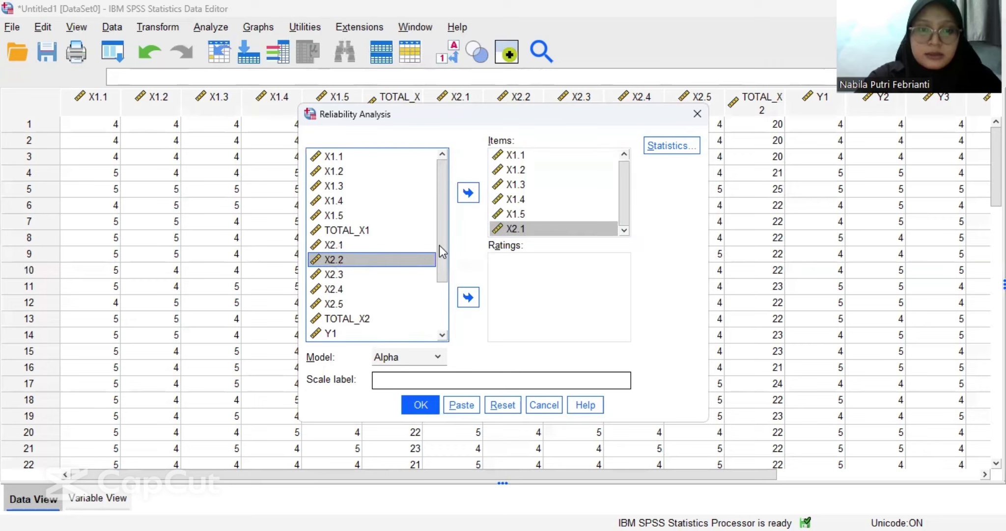
{"action": "left_click", "coordinate": [474, 190]}
{"action": "left_click", "coordinate": [355, 274]}
{"action": "left_click", "coordinate": [466, 195]}
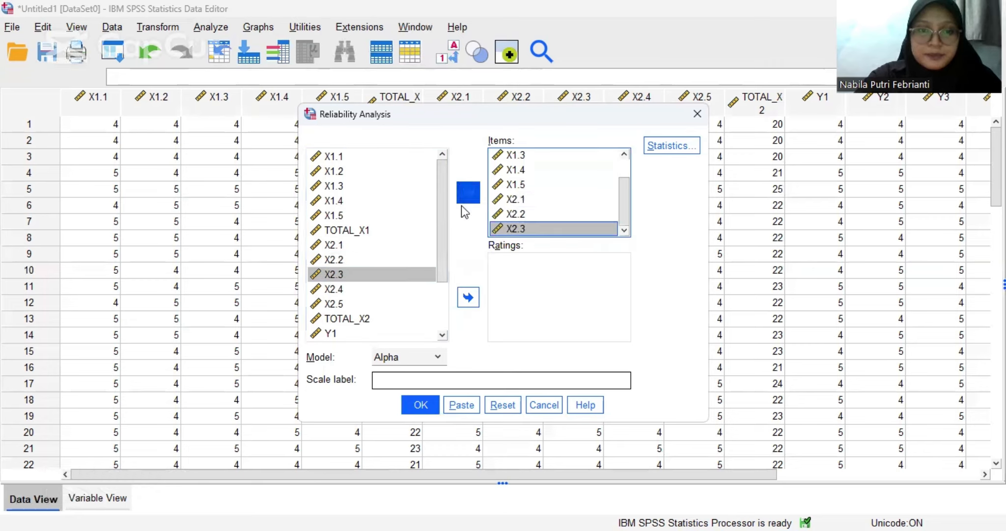
{"action": "left_click", "coordinate": [354, 289]}
{"action": "left_click", "coordinate": [468, 192]}
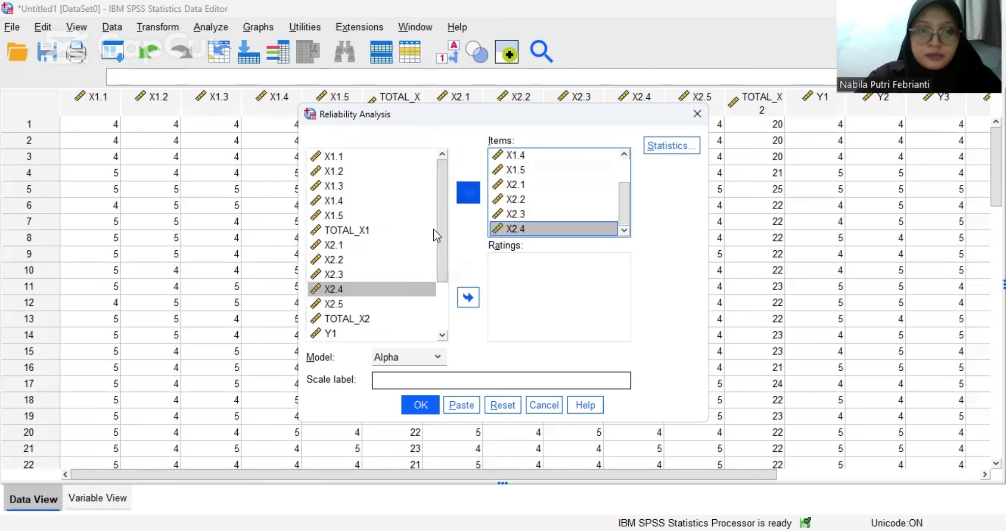
{"action": "scroll", "coordinate": [364, 274], "scroll_direction": "down", "scroll_amount": 2}
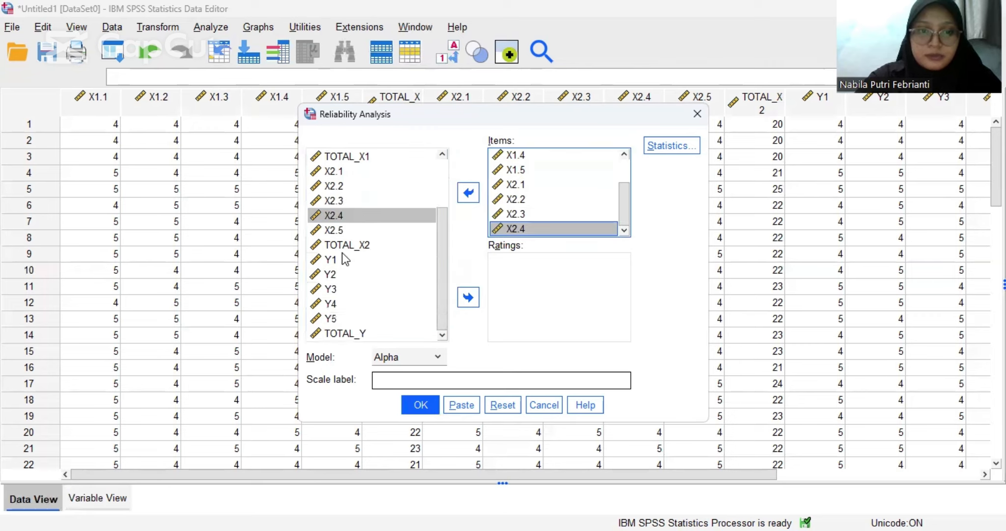
{"action": "left_click", "coordinate": [352, 230]}
{"action": "left_click", "coordinate": [468, 192]}
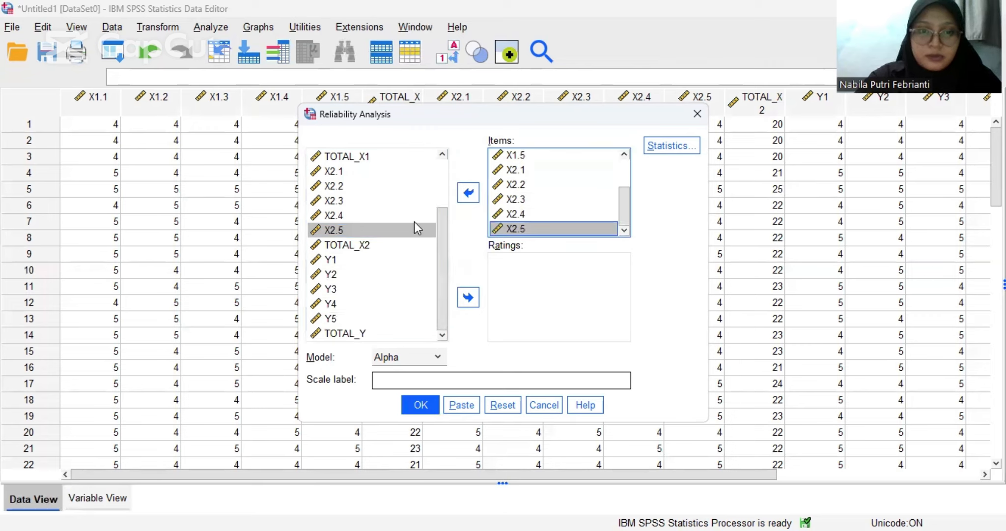
Add Y1 through Y5 to the reliability items without TOTAL_Y and run the Alpha analysis
{"action": "left_click", "coordinate": [345, 256]}
{"action": "left_click", "coordinate": [468, 192]}
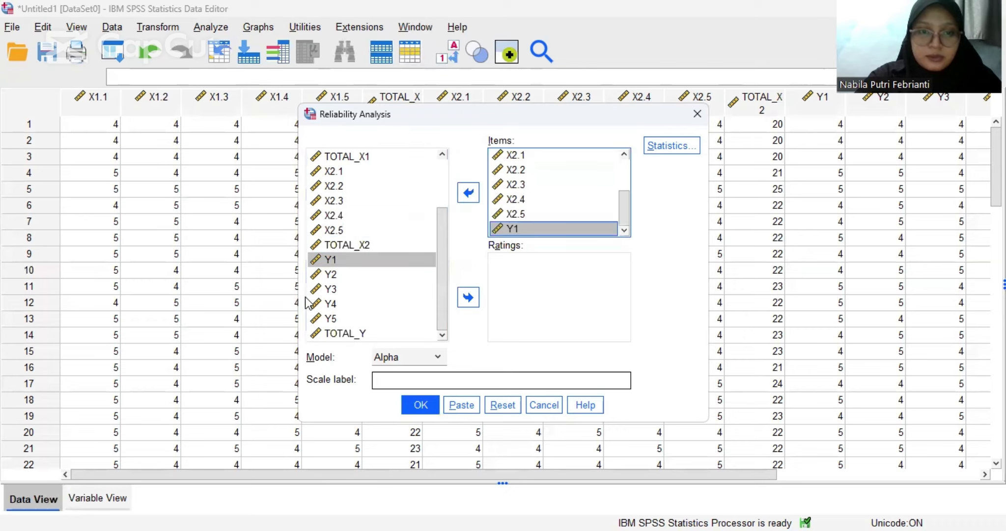
{"action": "left_click", "coordinate": [330, 274]}
{"action": "left_click", "coordinate": [468, 192]}
{"action": "left_click", "coordinate": [349, 287]}
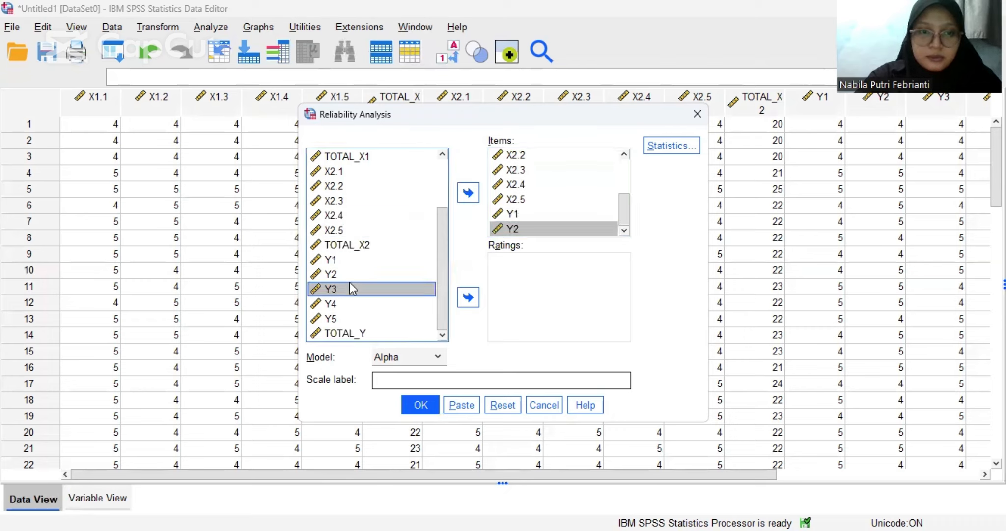
{"action": "left_click", "coordinate": [468, 192]}
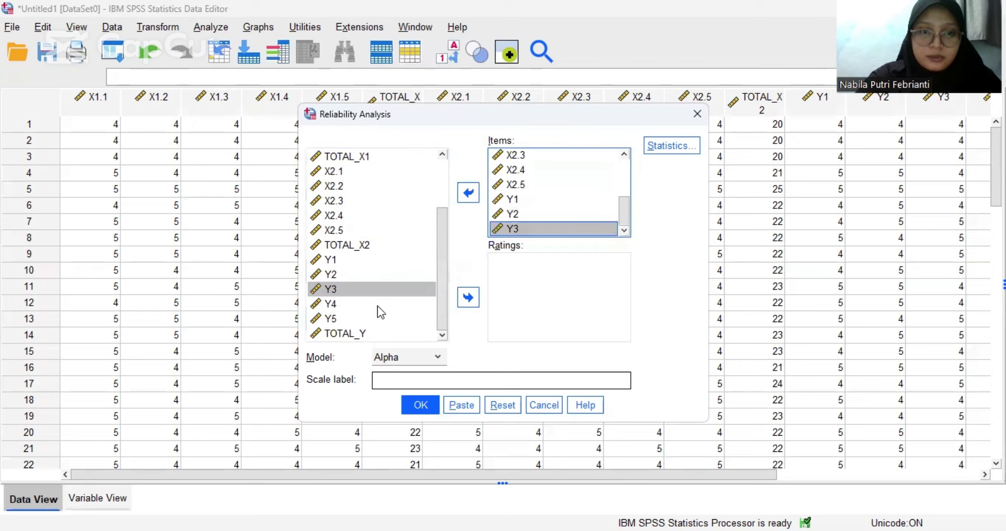
{"action": "left_click", "coordinate": [377, 303]}
{"action": "left_click", "coordinate": [463, 196]}
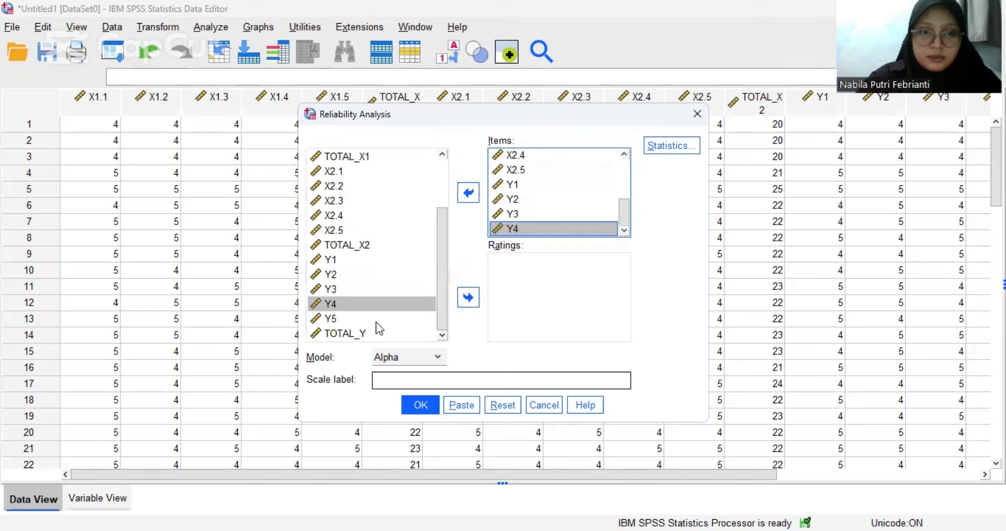
{"action": "left_click", "coordinate": [369, 318]}
{"action": "left_click", "coordinate": [465, 198]}
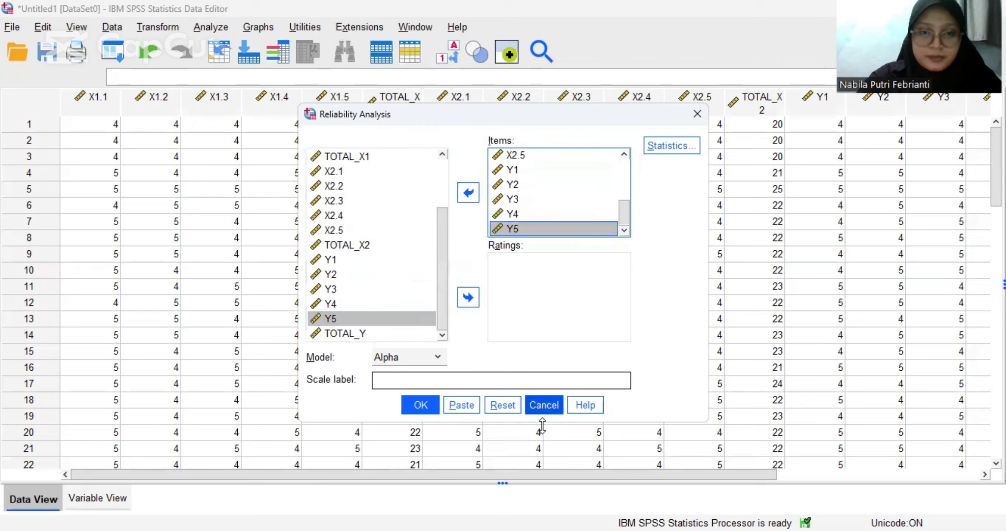
{"action": "left_click", "coordinate": [425, 412]}
{"action": "left_click", "coordinate": [421, 406]}
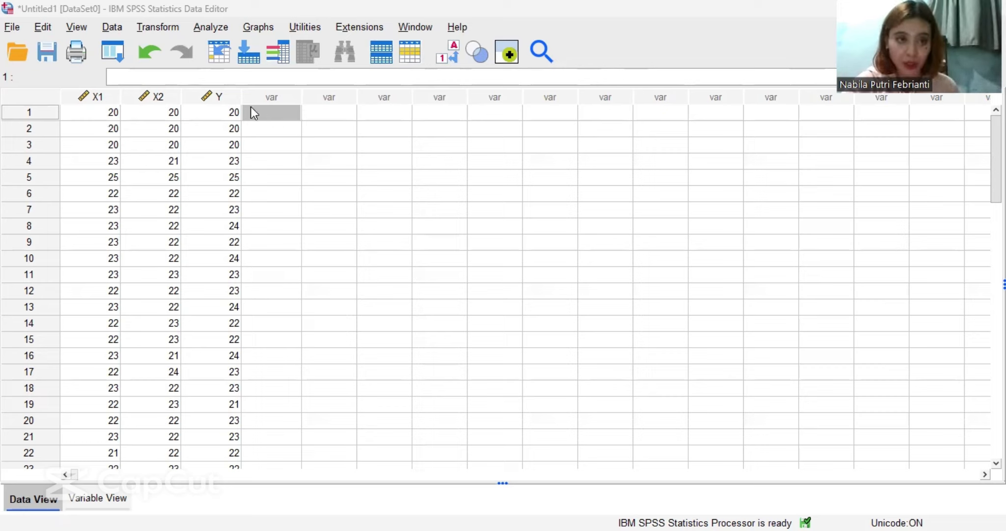
Set up a linear regression of KEPUTUSAN PEMBELI on PRODUK and HARGA with estimates, model fit and collinearity diagnostics
{"action": "left_click", "coordinate": [212, 29]}
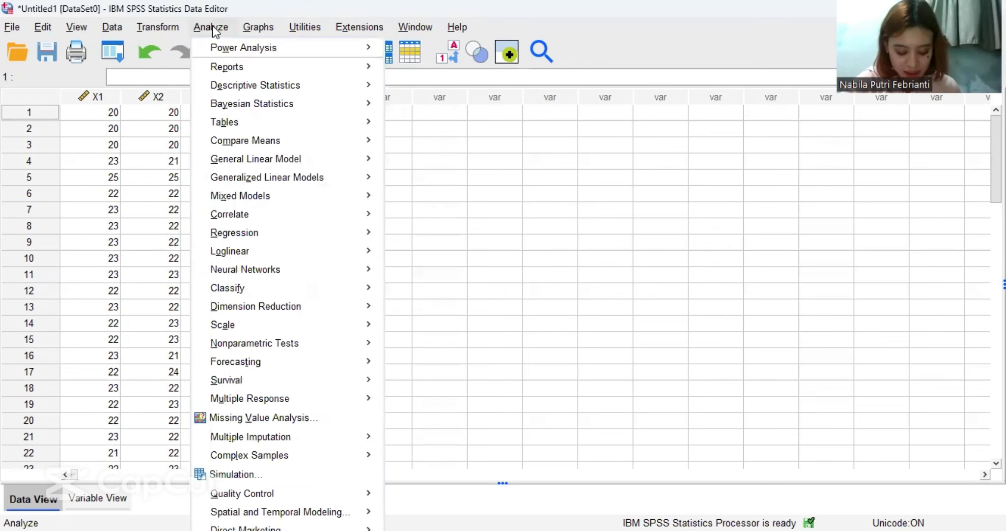
{"action": "mouse_move", "coordinate": [233, 234]}
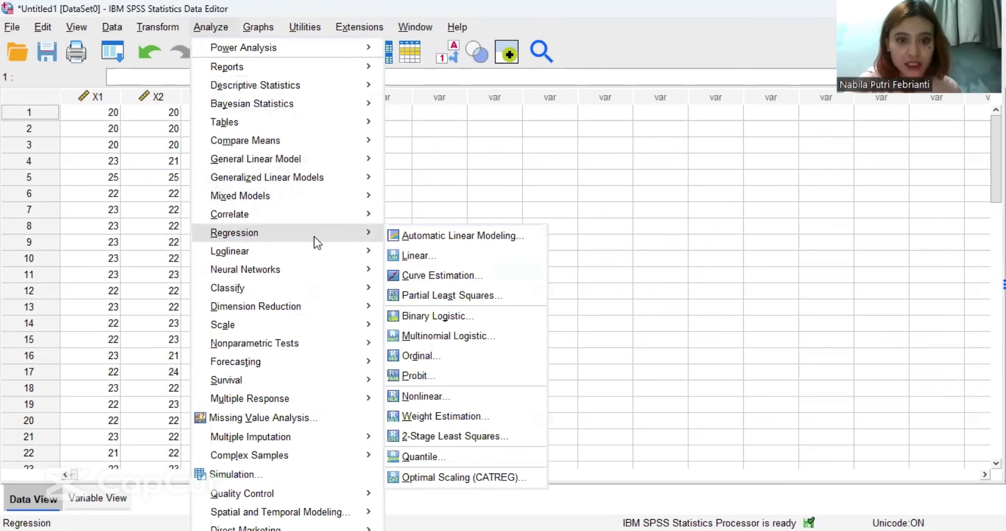
{"action": "left_click", "coordinate": [412, 256]}
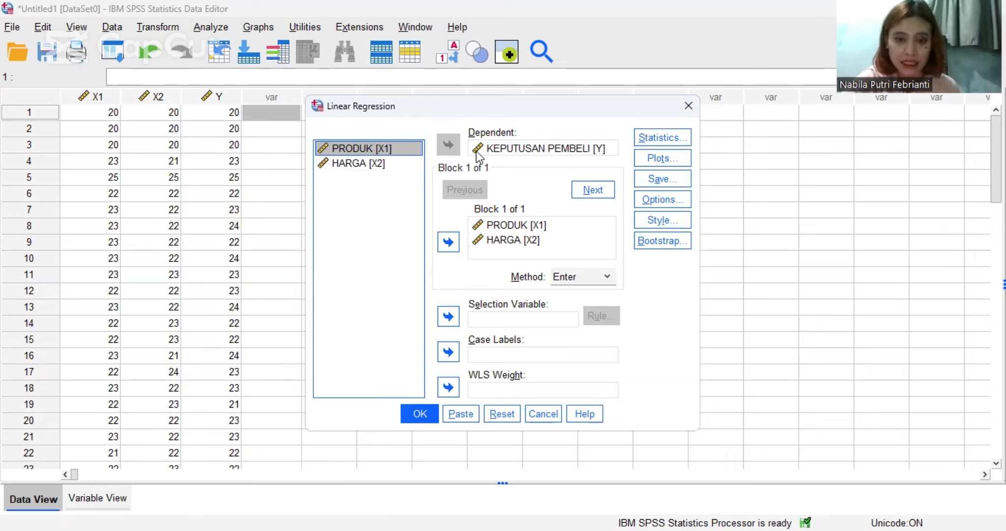
{"action": "left_click", "coordinate": [664, 136]}
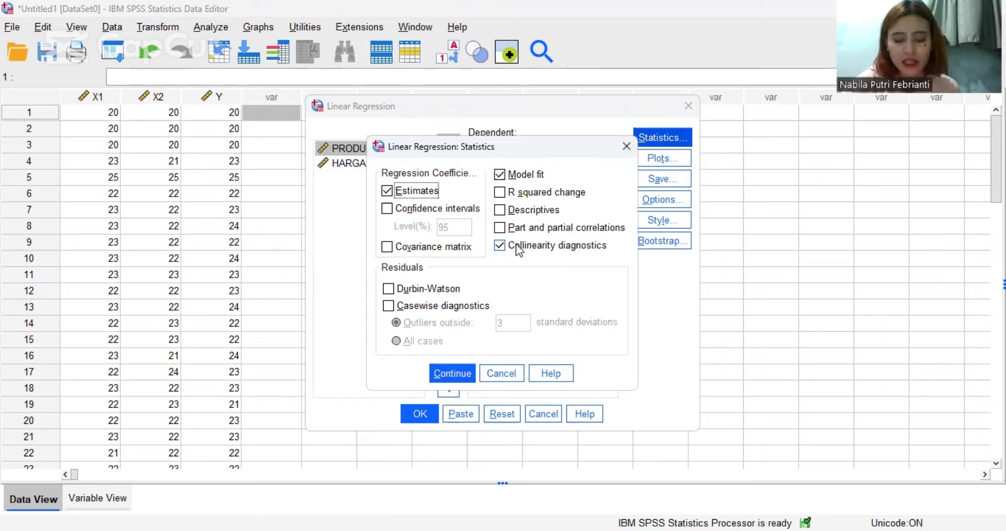
{"action": "left_click", "coordinate": [501, 246]}
{"action": "left_click", "coordinate": [501, 245]}
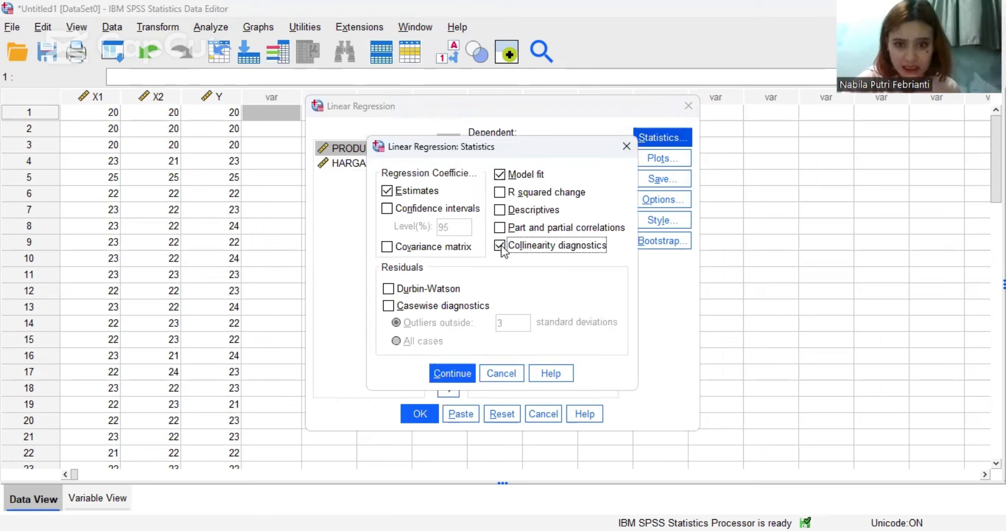
{"action": "left_click", "coordinate": [451, 371]}
Set the regression plots to *SRESID on Y against *ZPRED on X, with a histogram and normal probability plot
{"action": "left_click", "coordinate": [656, 158]}
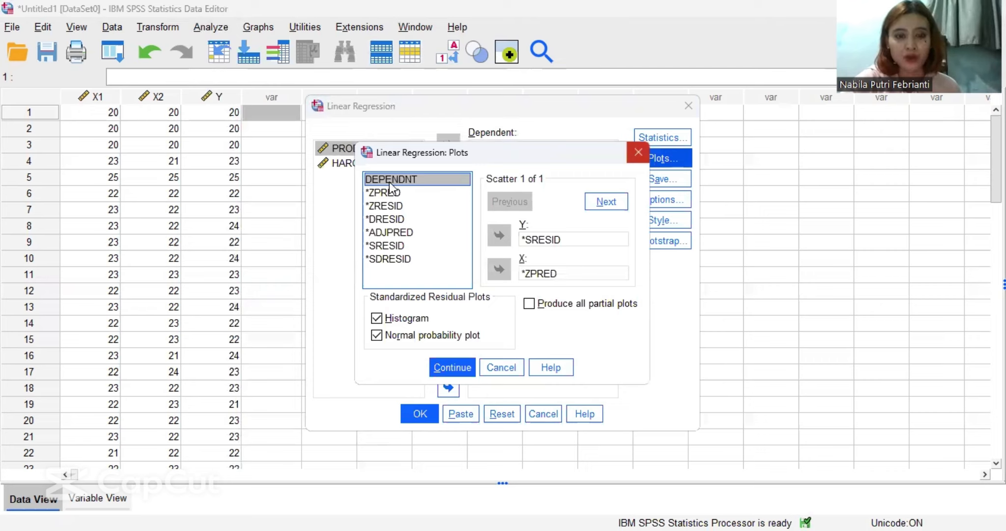
{"action": "left_click", "coordinate": [396, 193]}
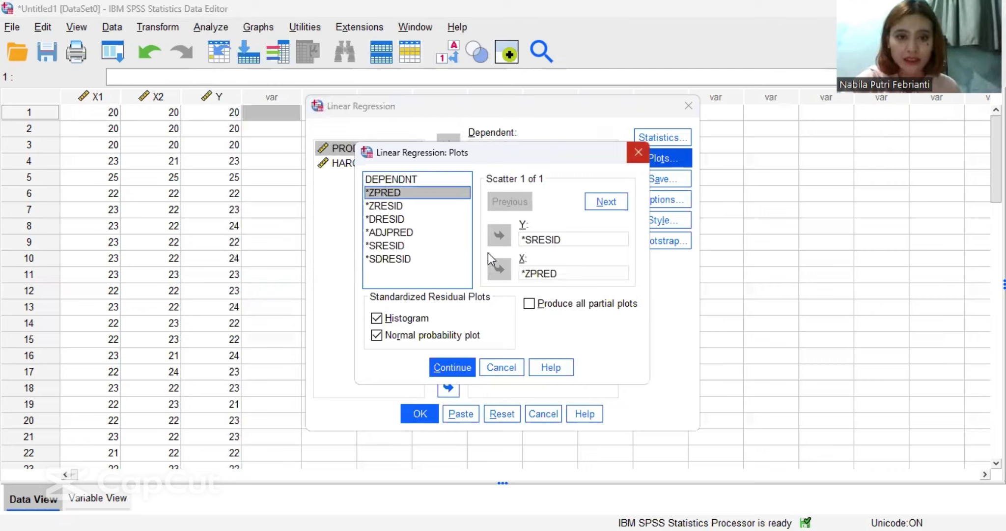
{"action": "left_click", "coordinate": [396, 248]}
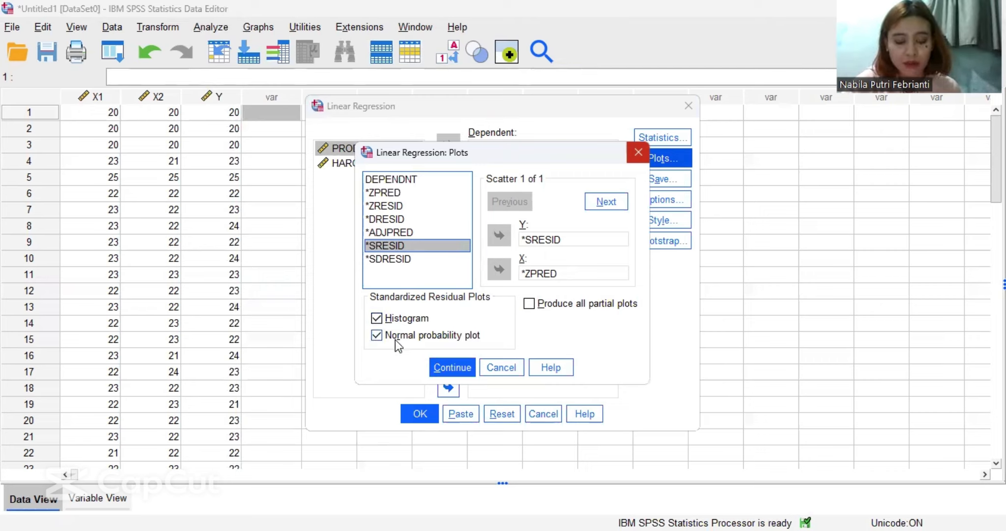
{"action": "left_click", "coordinate": [376, 335]}
{"action": "left_click", "coordinate": [376, 335]}
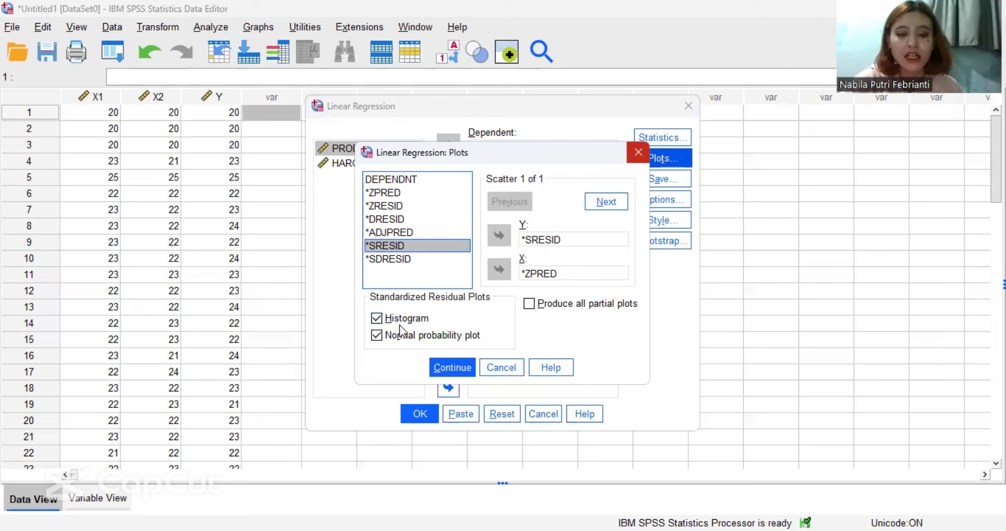
{"action": "left_click", "coordinate": [458, 367]}
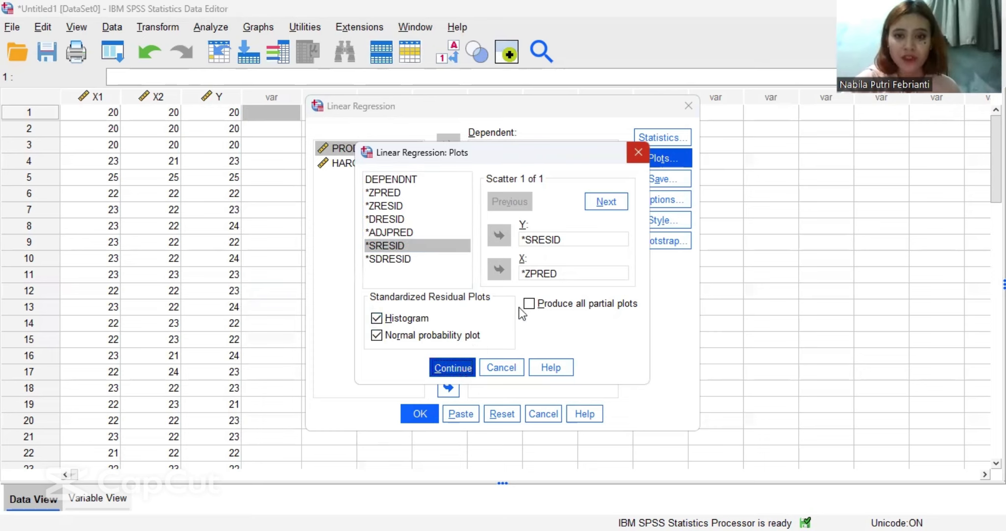
Save the unstandardized residuals as a new variable and run the linear regression
{"action": "left_click", "coordinate": [654, 180]}
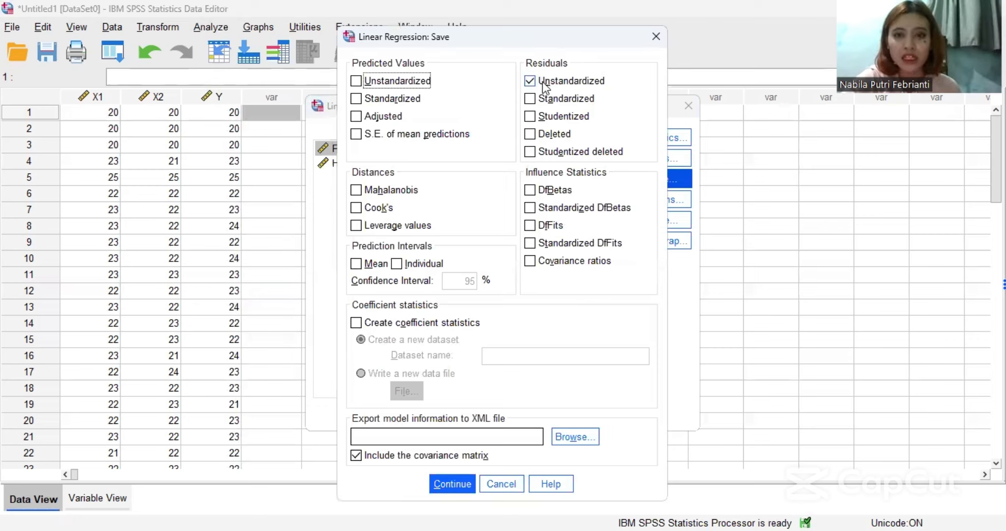
{"action": "left_click", "coordinate": [450, 479]}
{"action": "left_click", "coordinate": [421, 414]}
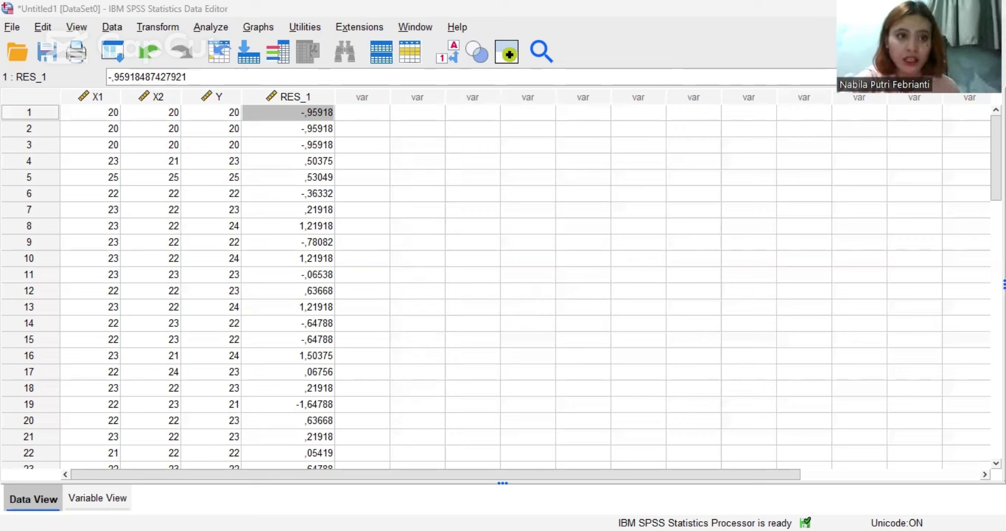
Run a legacy one-sample Kolmogorov-Smirnov test of the unstandardized residual against a normal distribution using sample data
{"action": "left_click", "coordinate": [165, 25]}
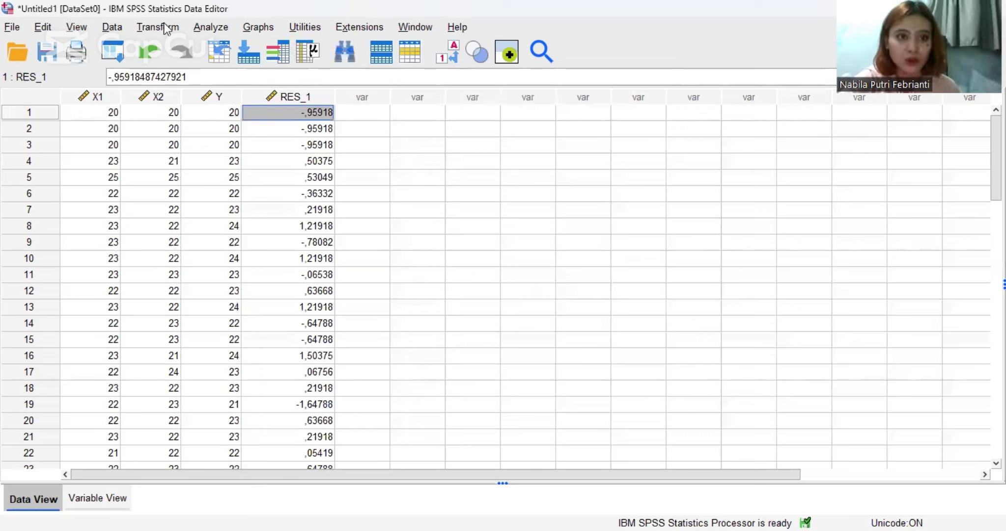
{"action": "left_click", "coordinate": [220, 29]}
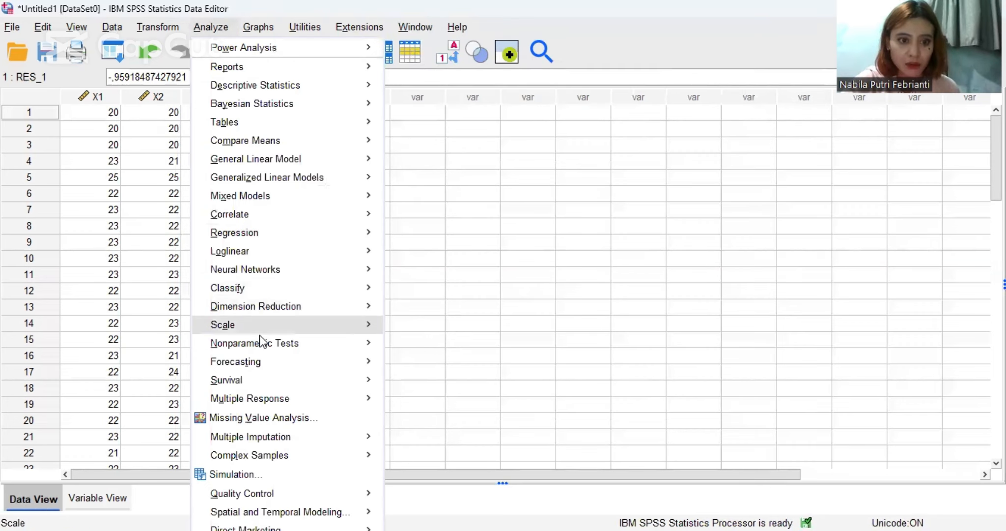
{"action": "mouse_move", "coordinate": [266, 344]}
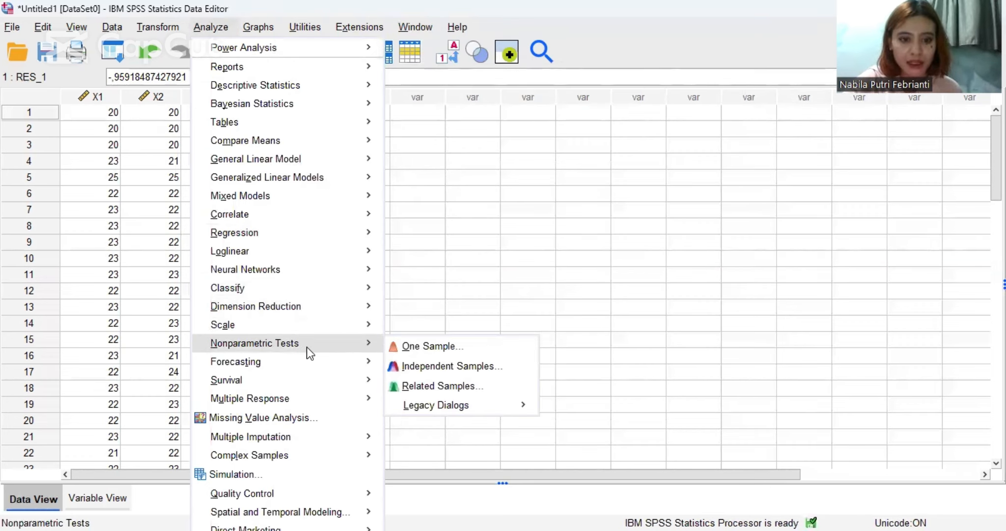
{"action": "mouse_move", "coordinate": [426, 414]}
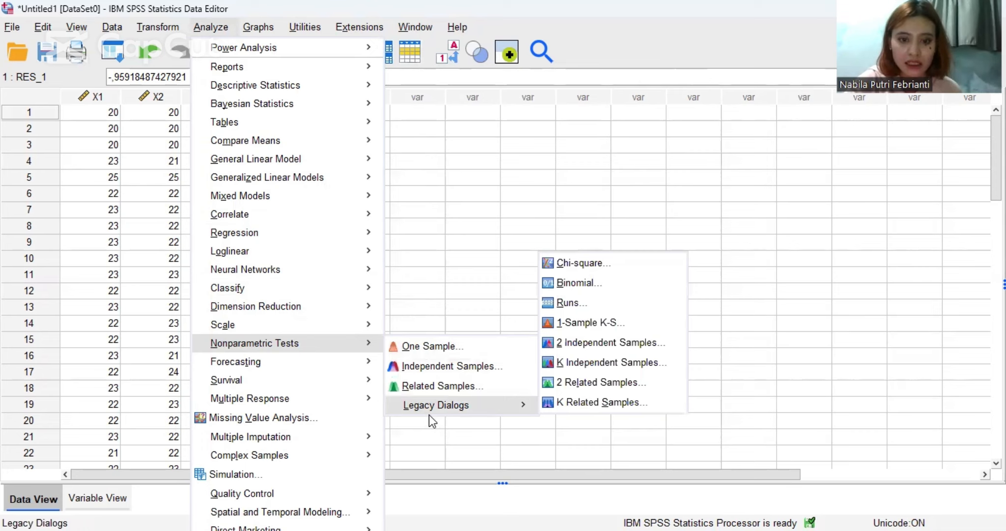
{"action": "left_click", "coordinate": [562, 323]}
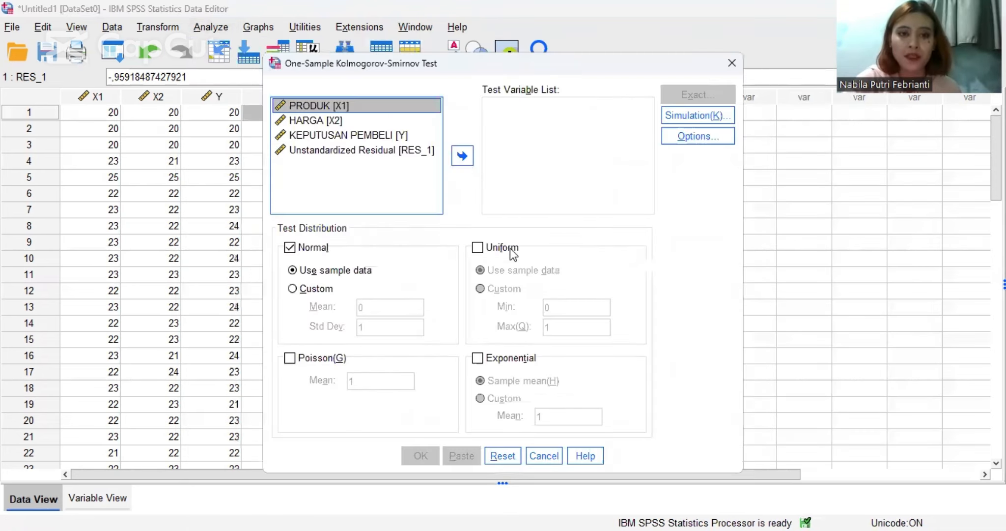
{"action": "left_click", "coordinate": [351, 154]}
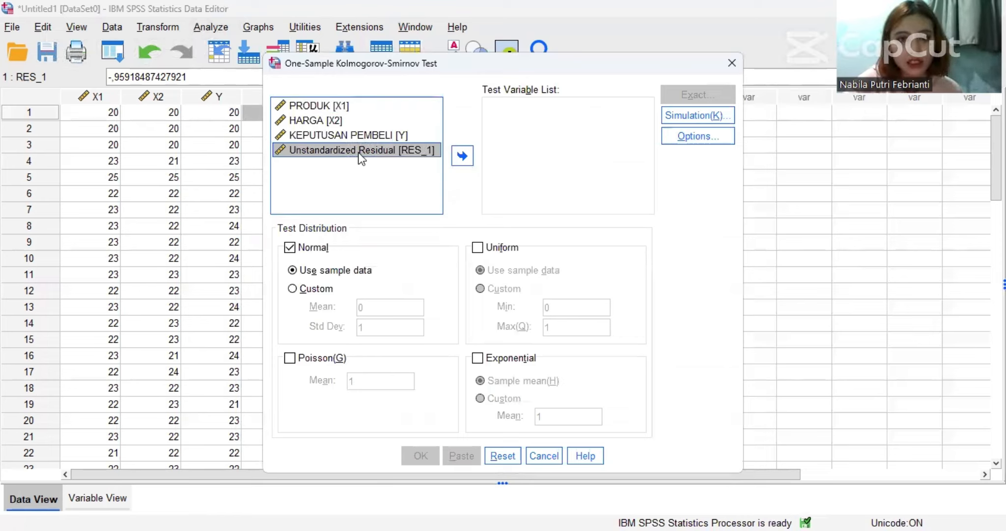
{"action": "left_click", "coordinate": [463, 159]}
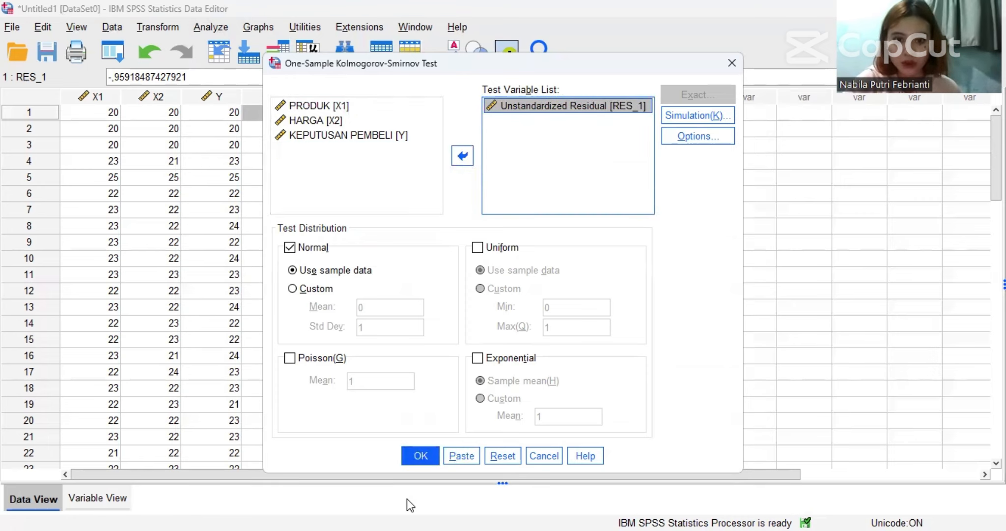
{"action": "left_click", "coordinate": [415, 456]}
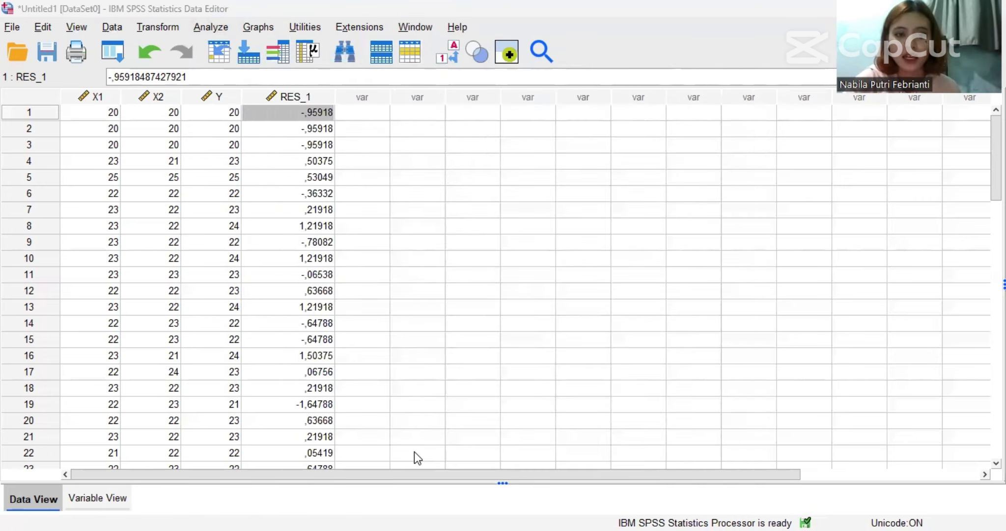